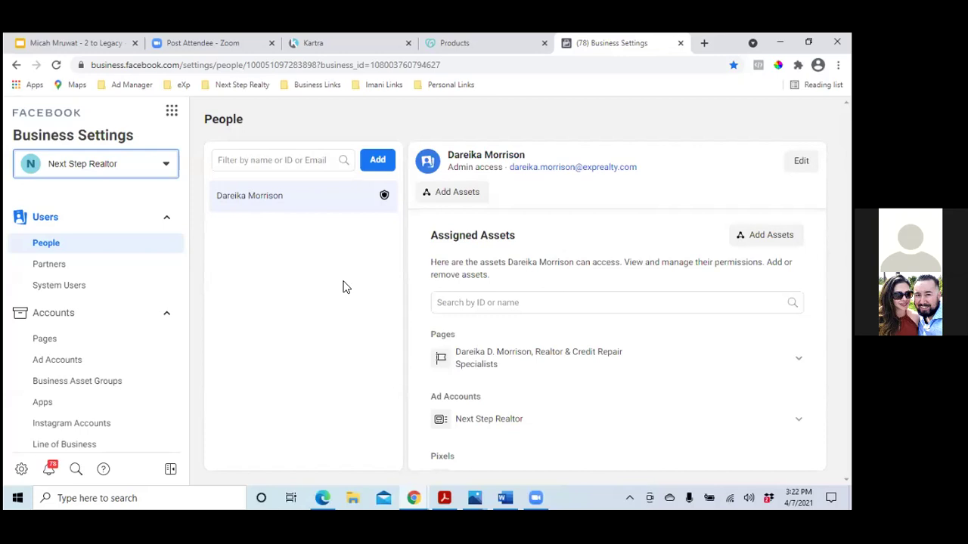
Step: Open the Pages list under Accounts in Business Settings
left_click(38, 341)
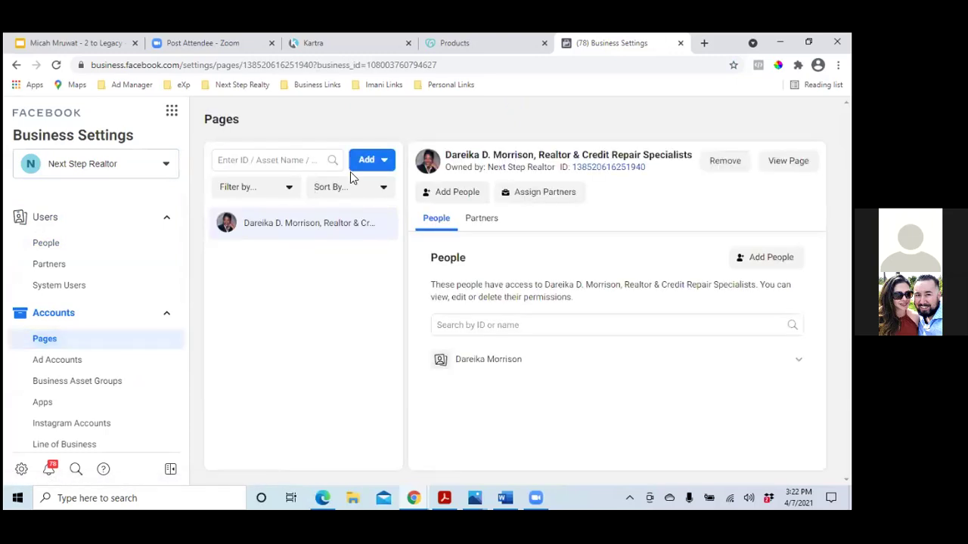
Step: Add the existing Credit Lady Facebook Page to the Next Step Realtor business
left_click(383, 162)
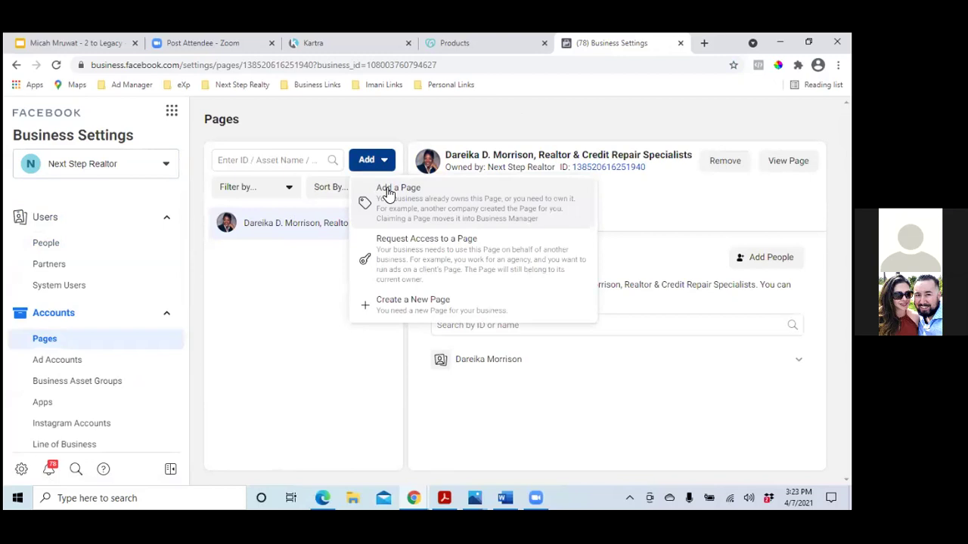
left_click(387, 192)
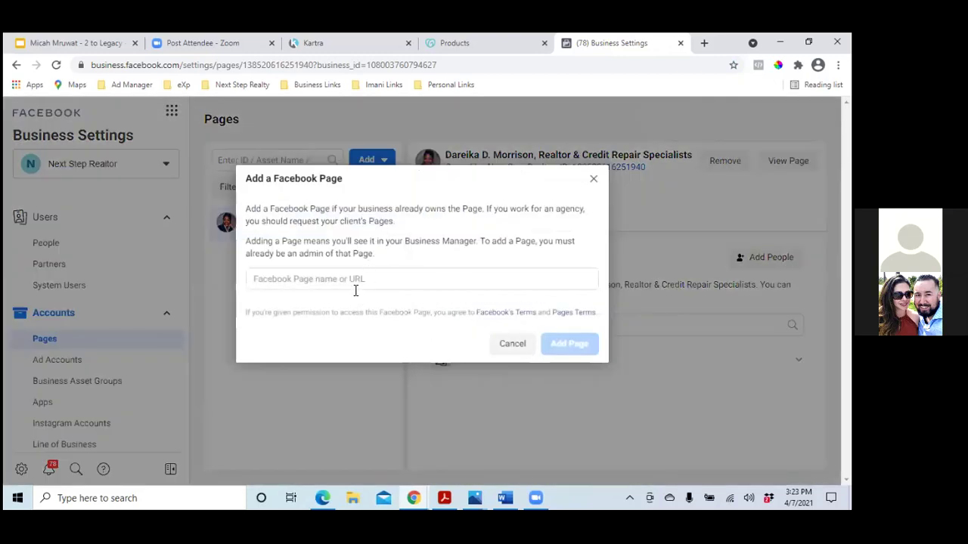
left_click(355, 279)
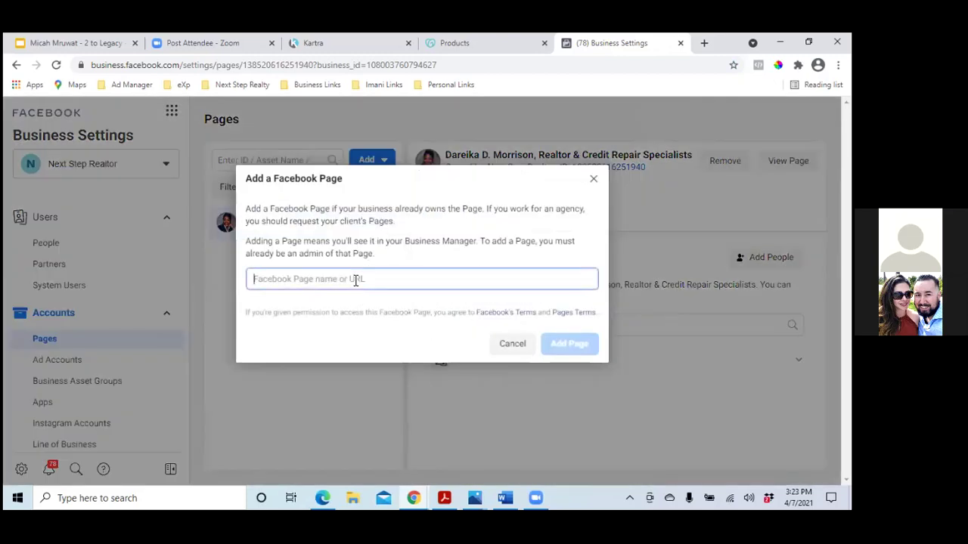
type("Cre")
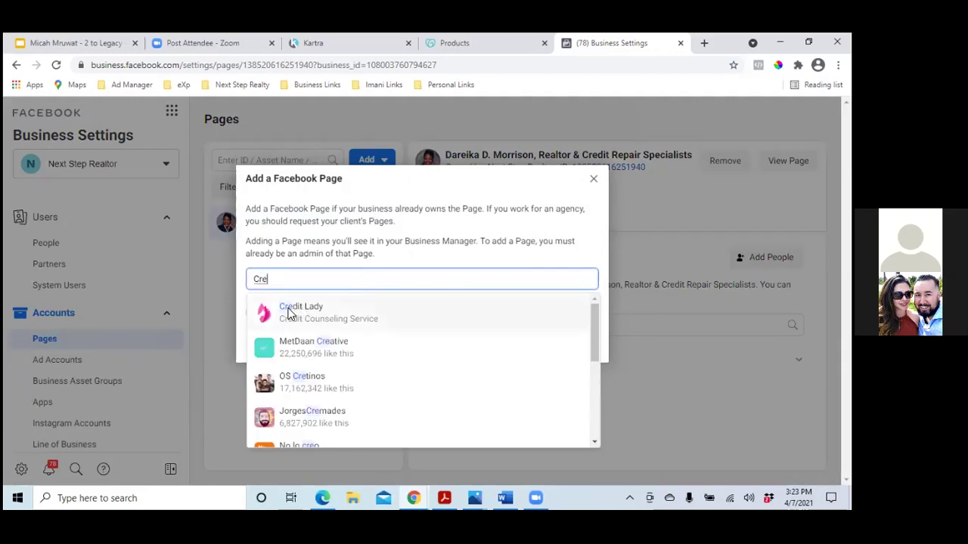
left_click(287, 313)
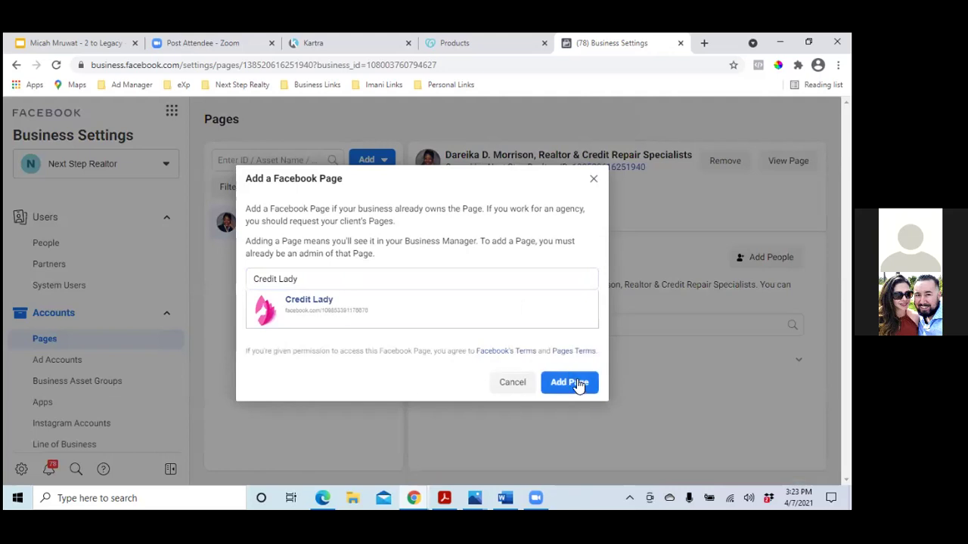
left_click(576, 384)
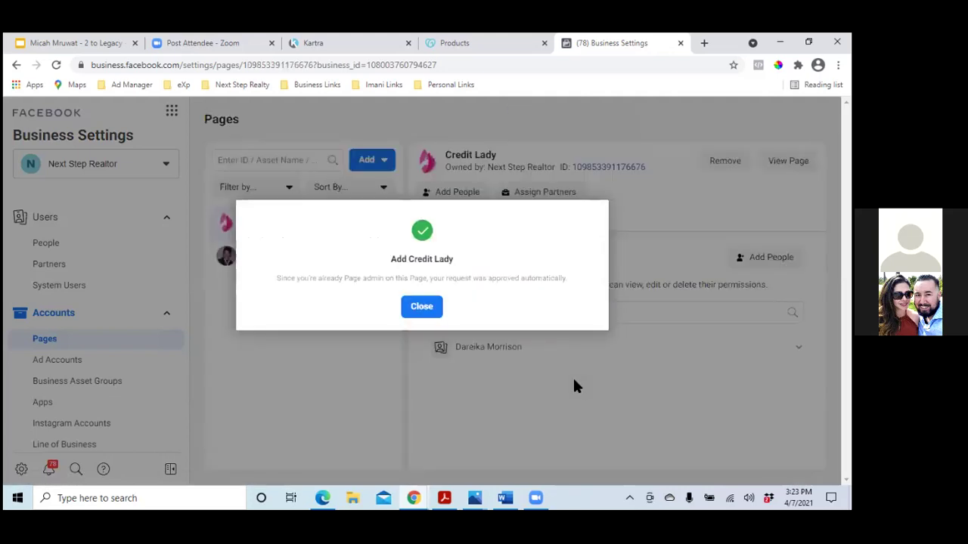
left_click(415, 310)
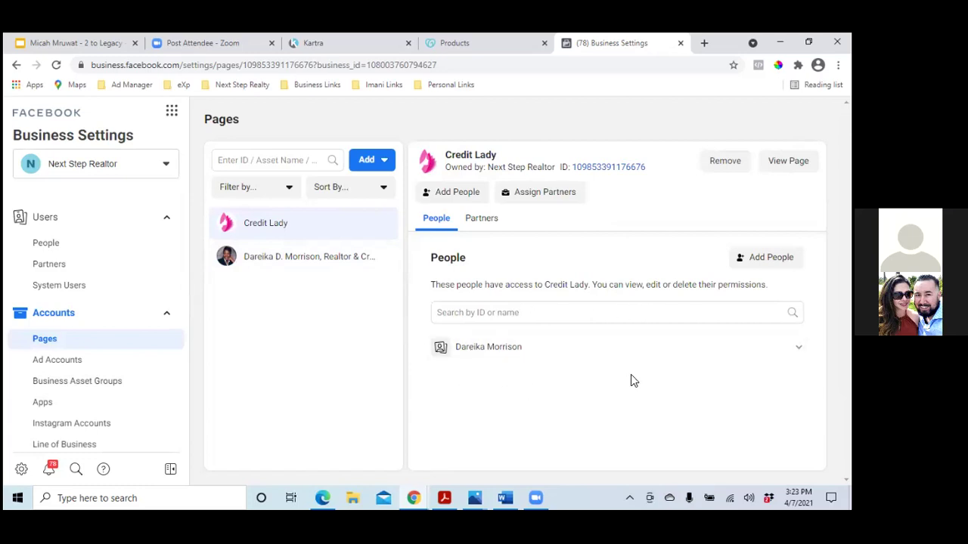
Step: Start a new ad account from Ad Accounts, naming it 'Credit Lady'
left_click(65, 362)
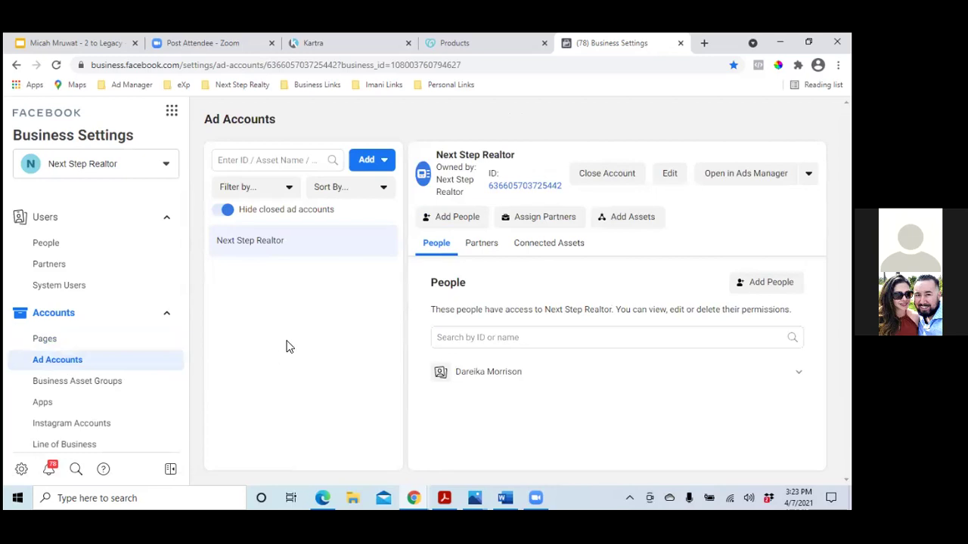
left_click(384, 163)
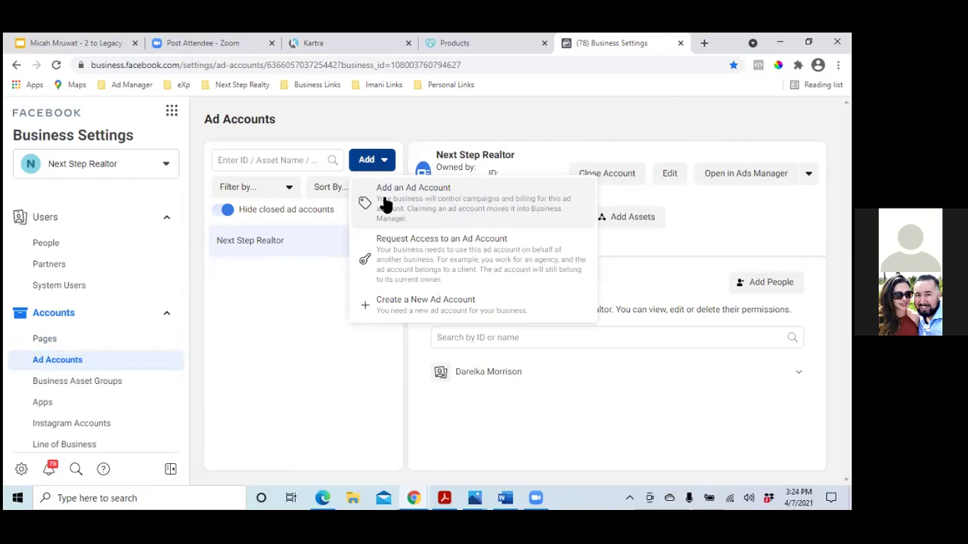
left_click(399, 301)
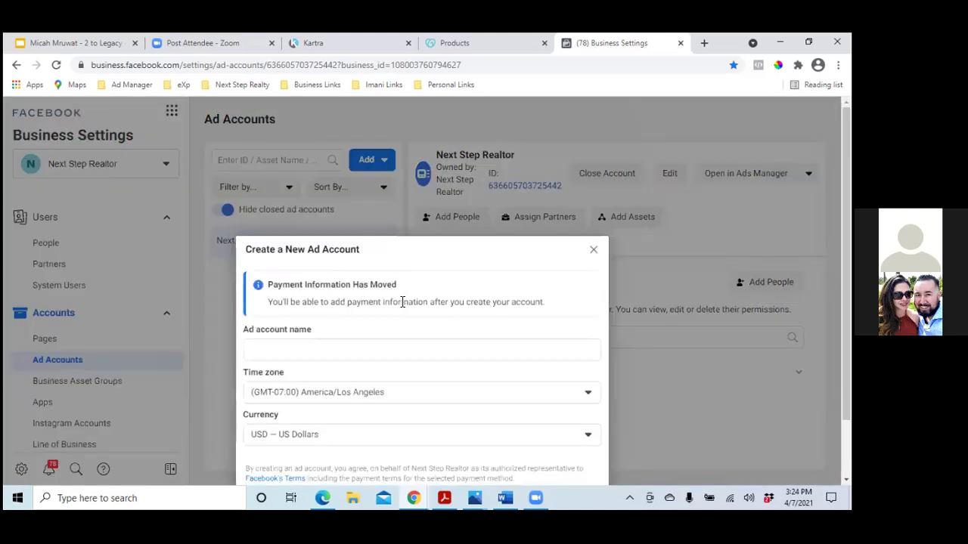
left_click(367, 281)
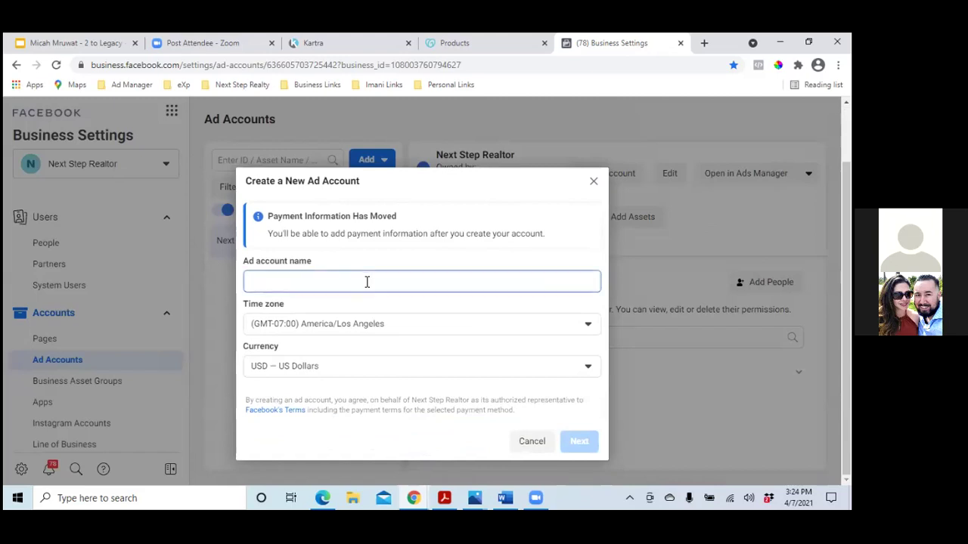
type("Credi")
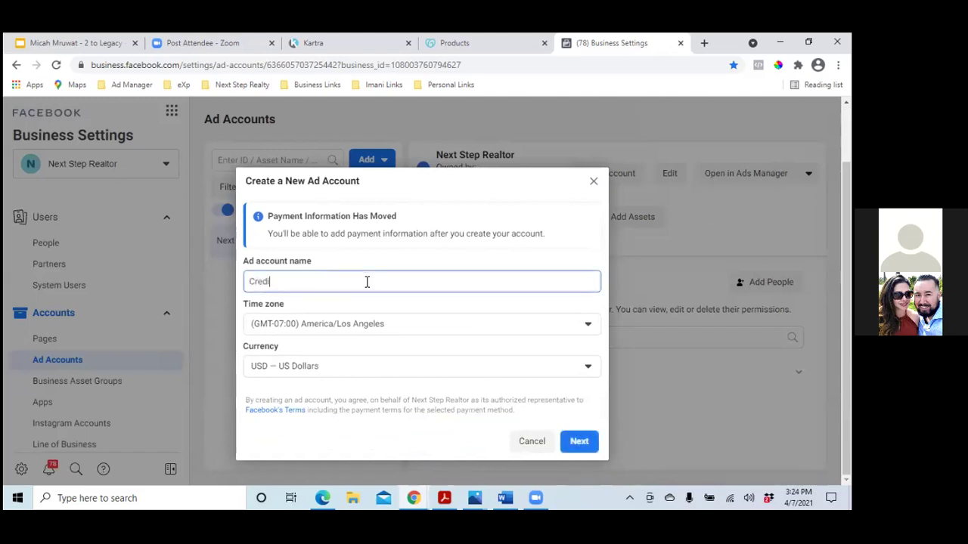
type("t Lady")
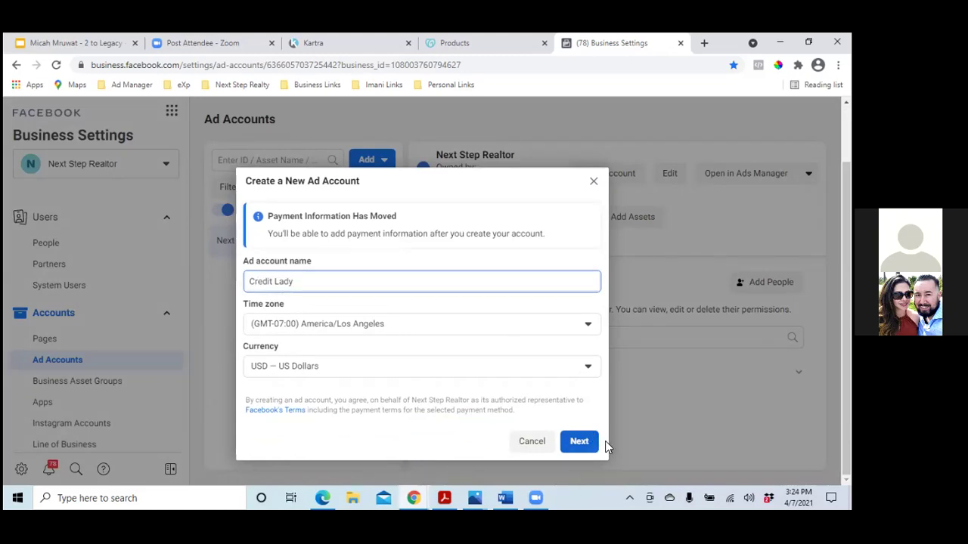
left_click(580, 445)
Step: Correct the ad account name to 'Credit-Lady' and continue to the usage step
left_click(274, 281)
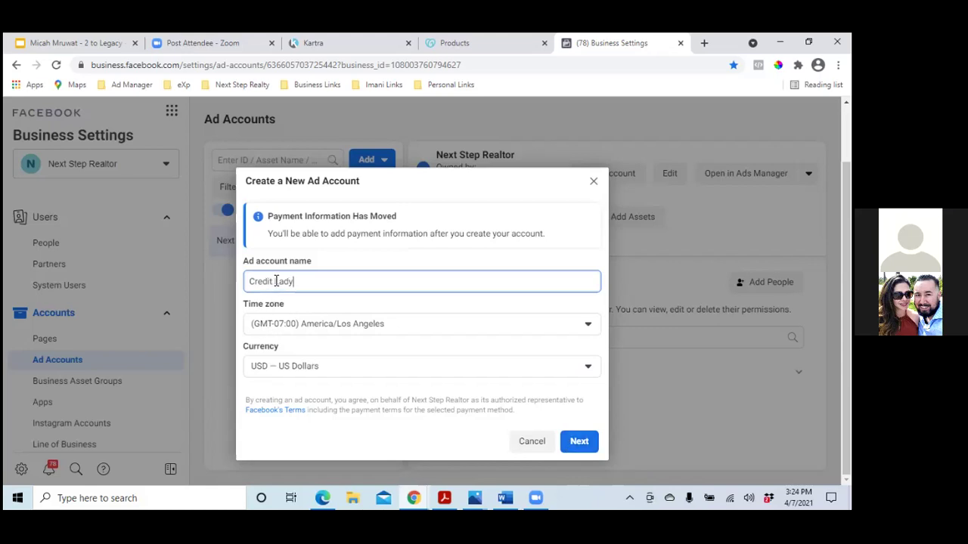
key("BackSpace")
type("-")
left_click(592, 449)
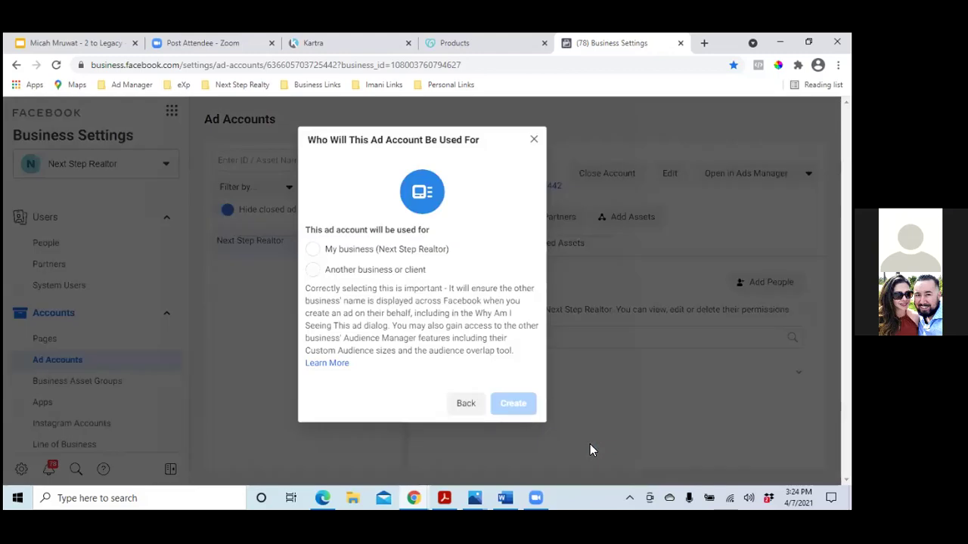
Step: Create the Credit-Lady ad account for My business, giving the team member Manage Ad Account permission
left_click(313, 250)
left_click(514, 404)
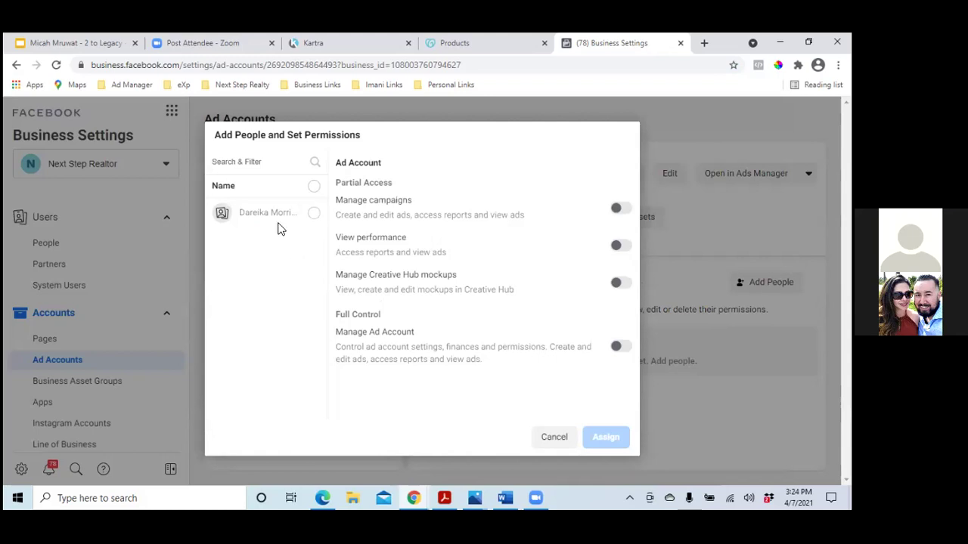
left_click(314, 215)
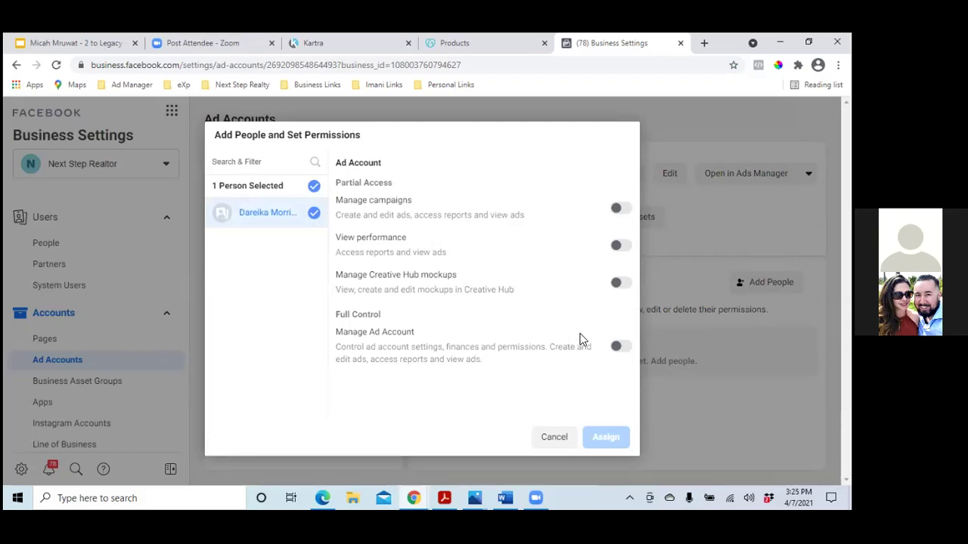
left_click(618, 348)
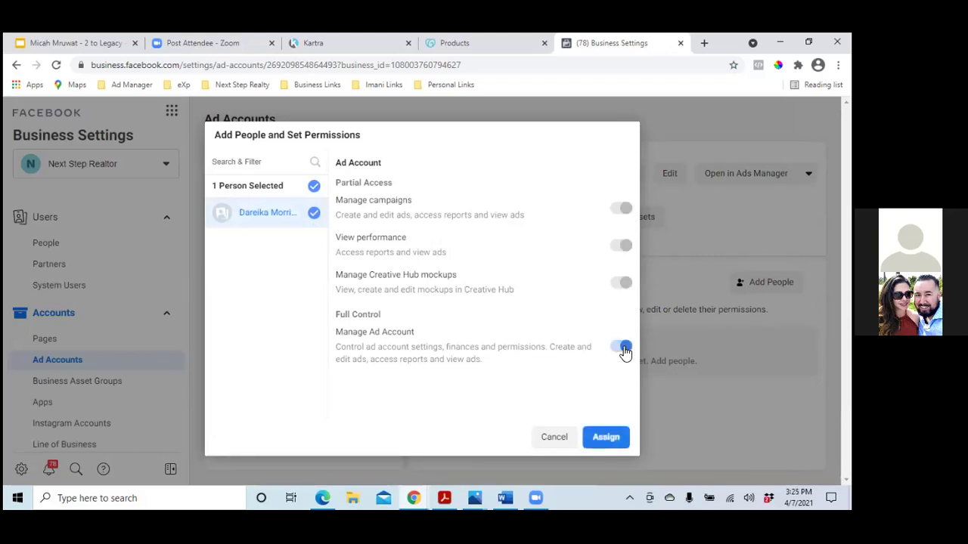
left_click(609, 440)
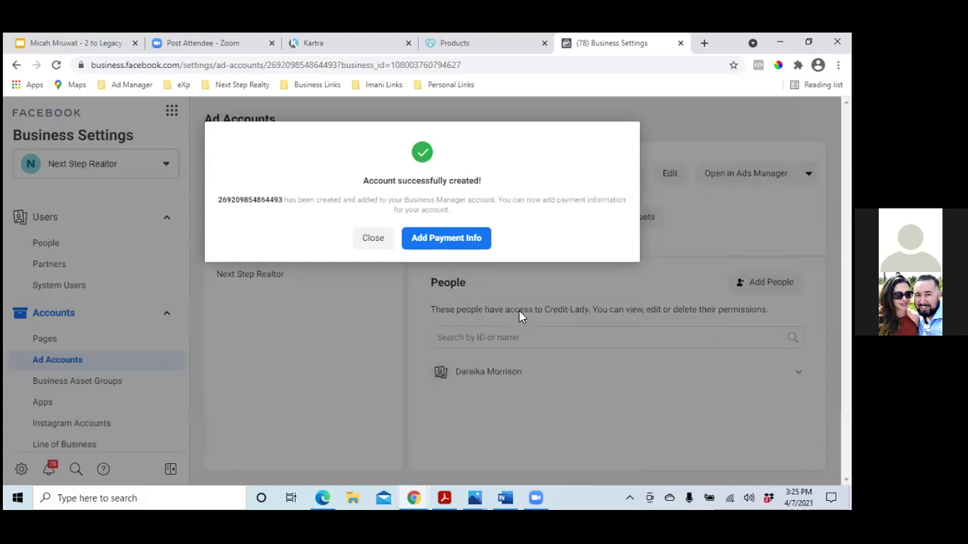
left_click(464, 248)
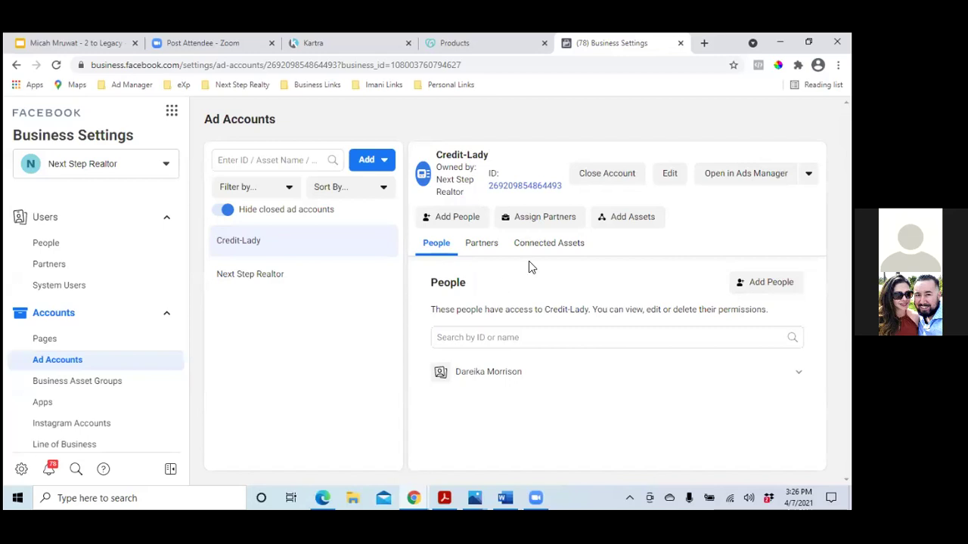
Step: Check the Credit-Lady ad account's Connected Assets, which has nothing to connect yet
left_click(546, 249)
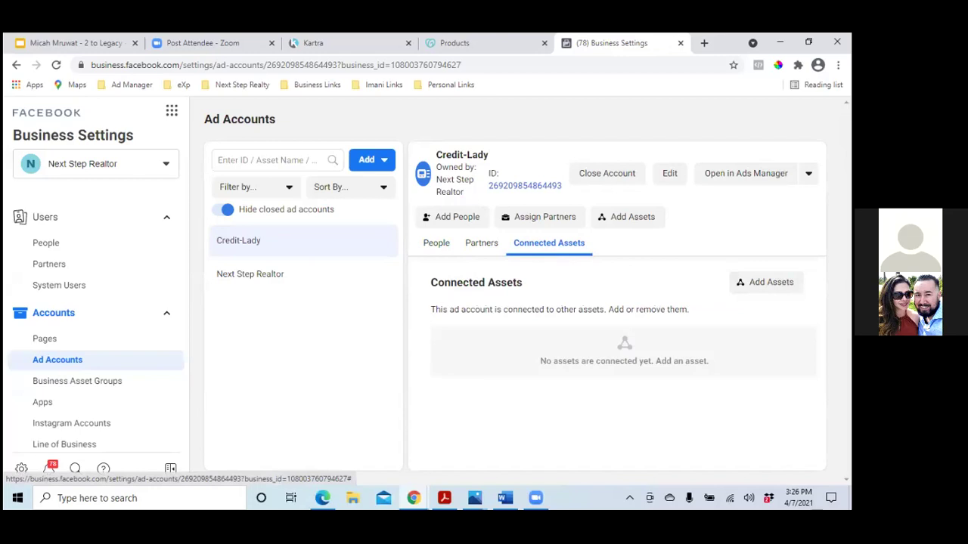
left_click(768, 282)
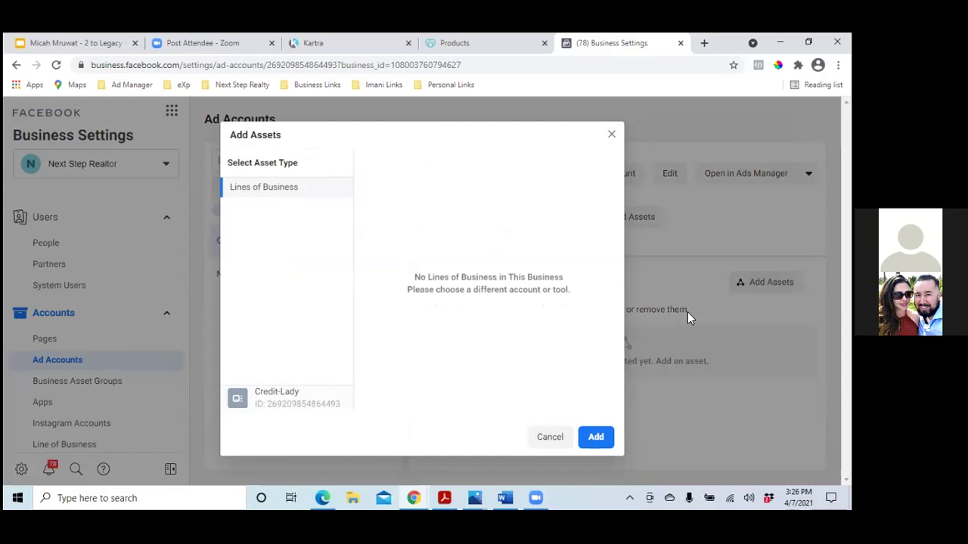
left_click(611, 135)
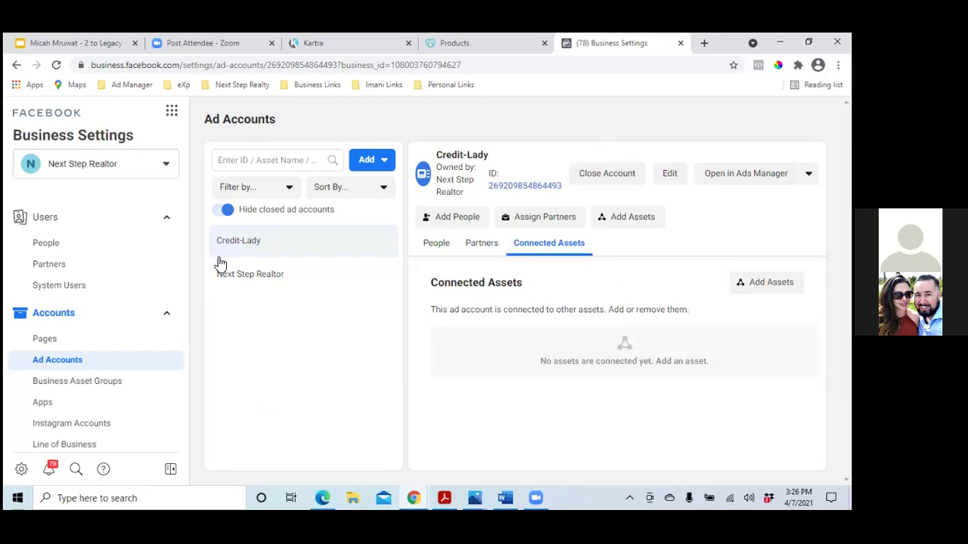
Step: Expand the Brand Safety section in the Business Settings sidebar
scroll(143, 327, "down", 3)
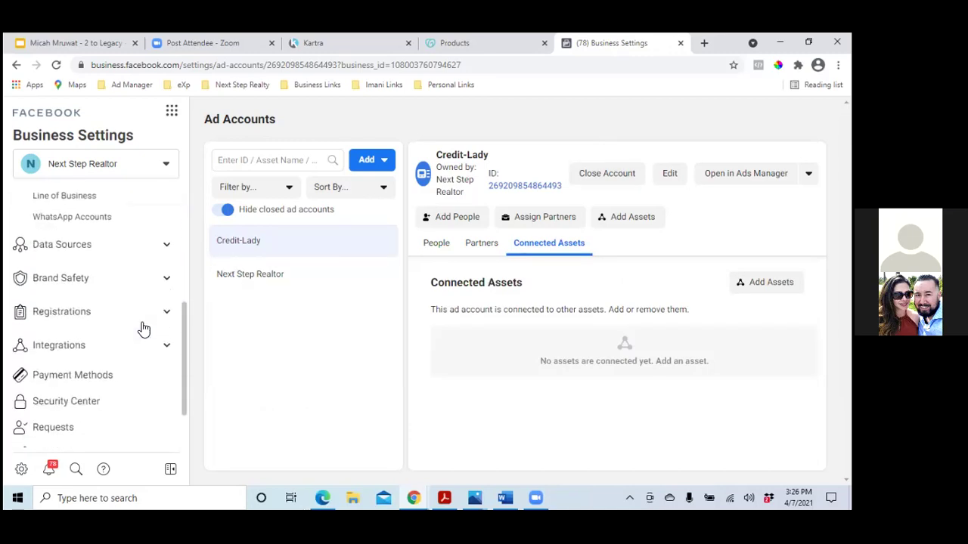
scroll(144, 328, "down", 1)
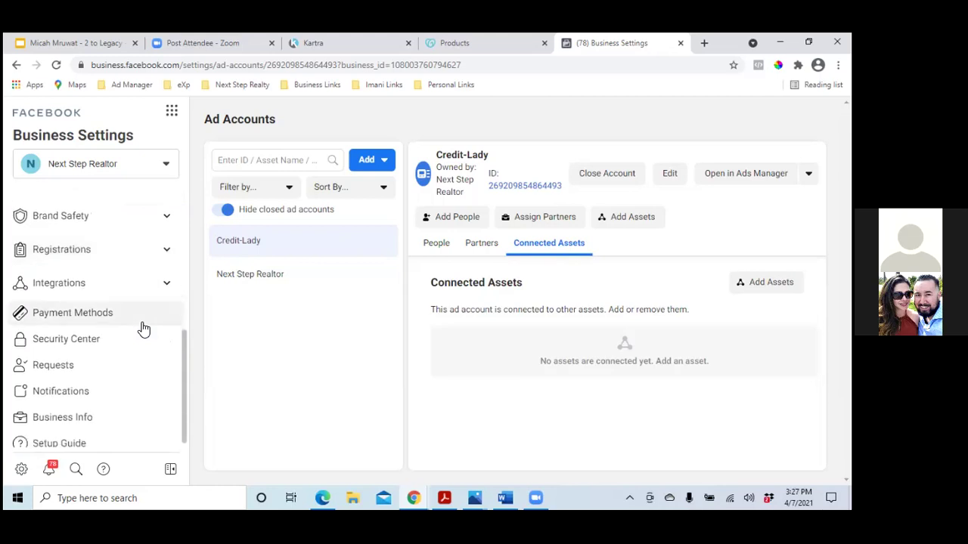
scroll(143, 327, "down", 1)
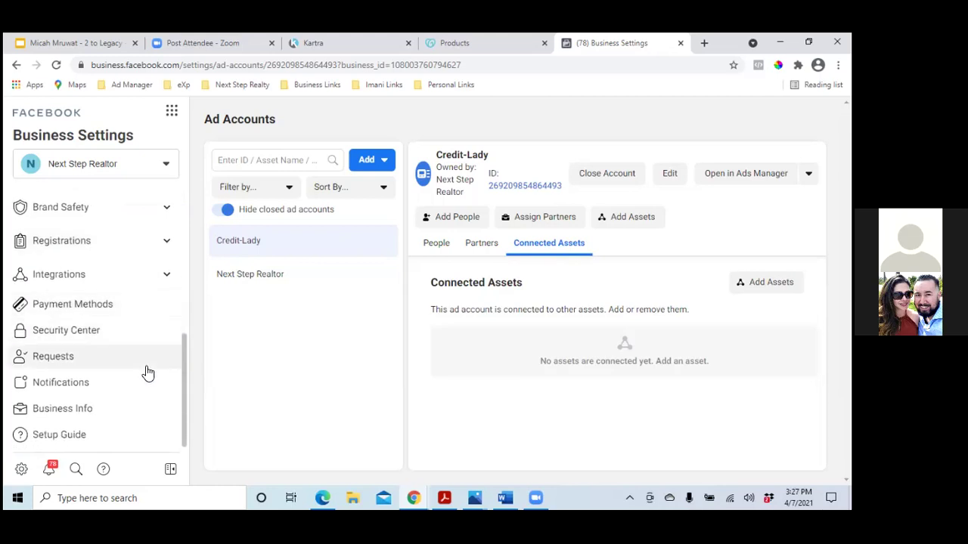
scroll(148, 374, "up", 1)
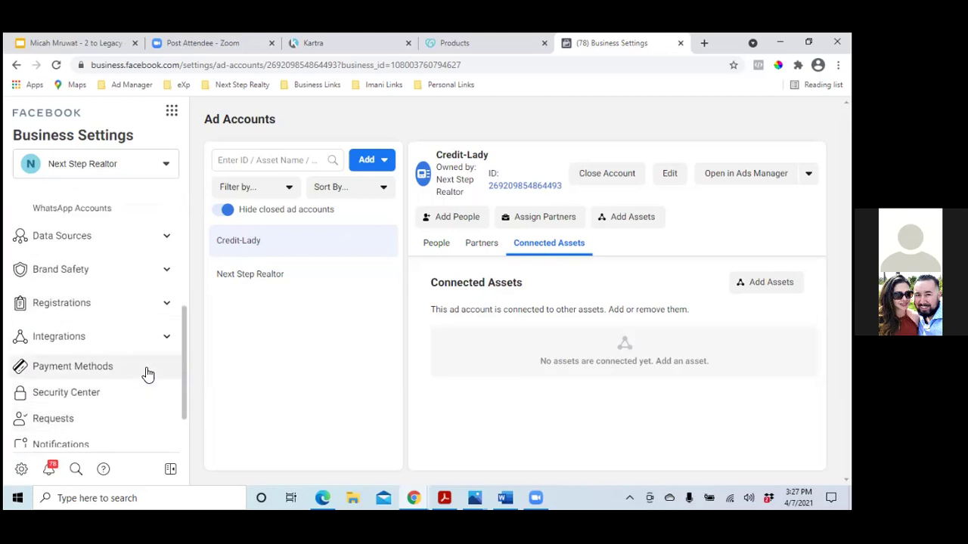
scroll(148, 374, "down", 1)
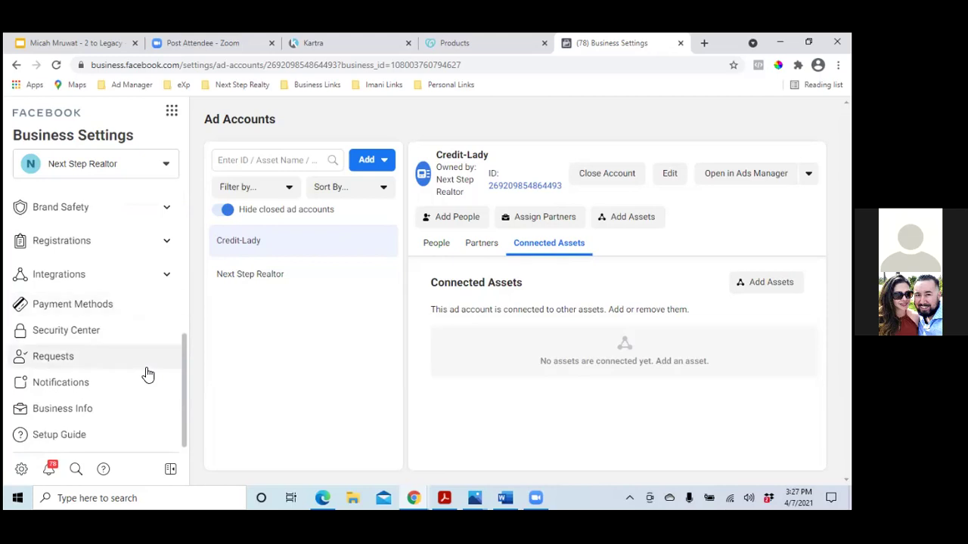
left_click(99, 207)
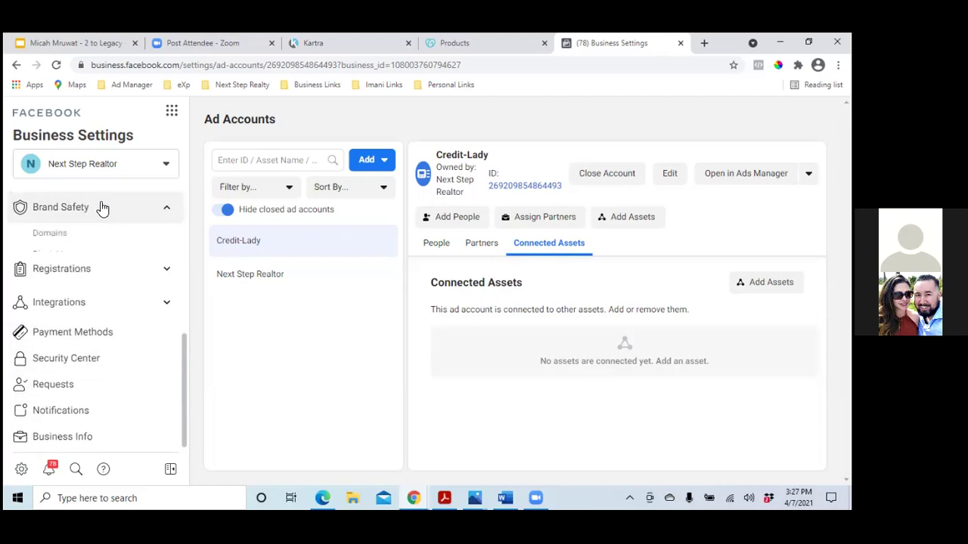
Step: Go to Brand Safety > Domains and bring up the Add a Domain dialog
left_click(115, 236)
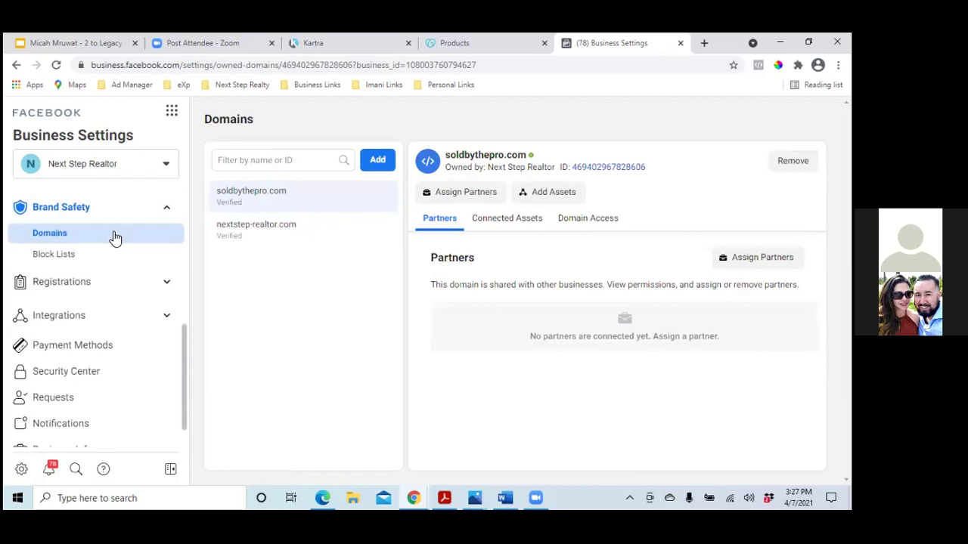
left_click(378, 162)
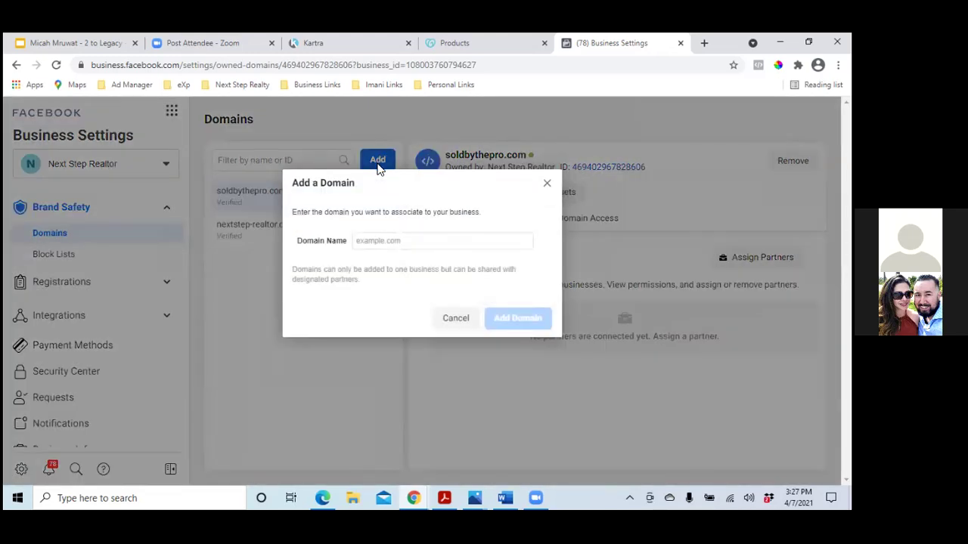
Step: In GoDaddy's Products page, open the credit-lady.com domain dashboard
left_click(469, 49)
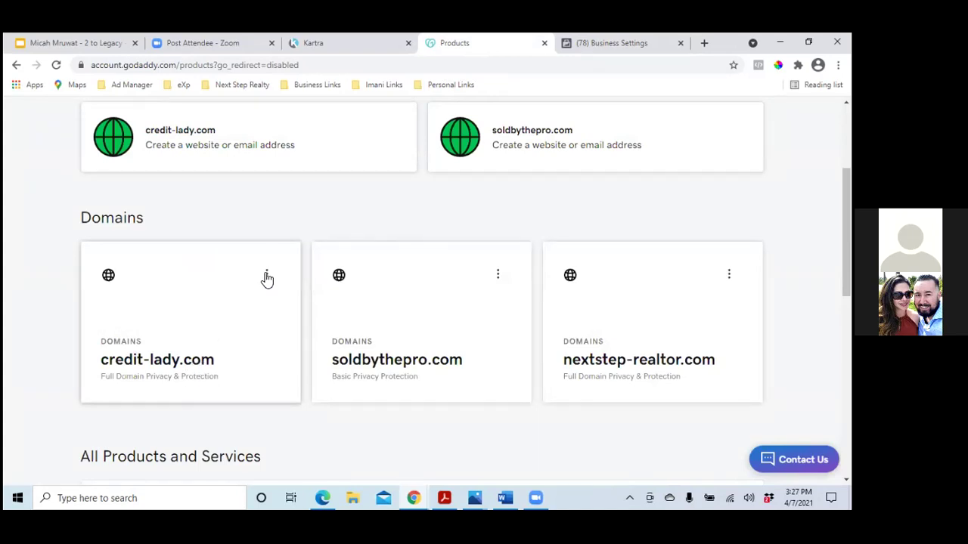
scroll(269, 281, "down", 1)
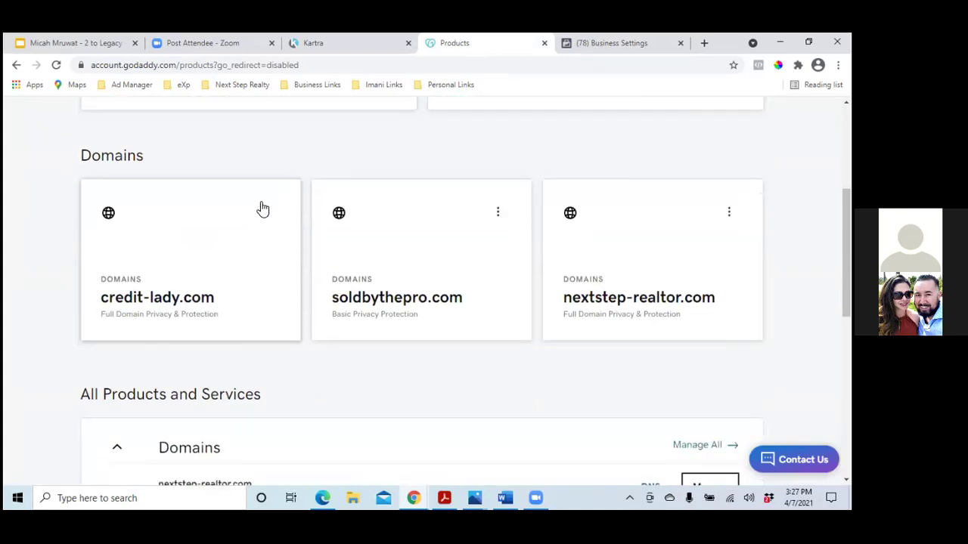
left_click(267, 213)
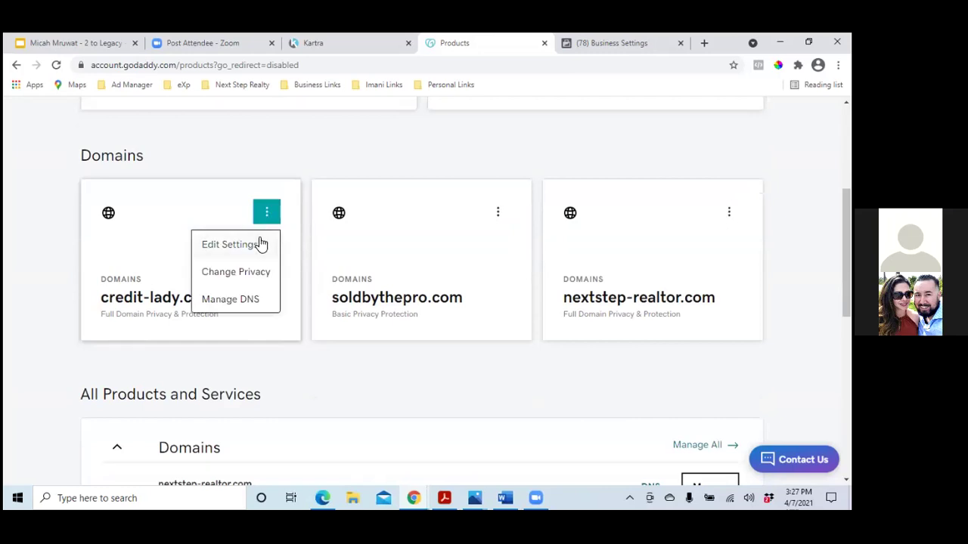
left_click(145, 301)
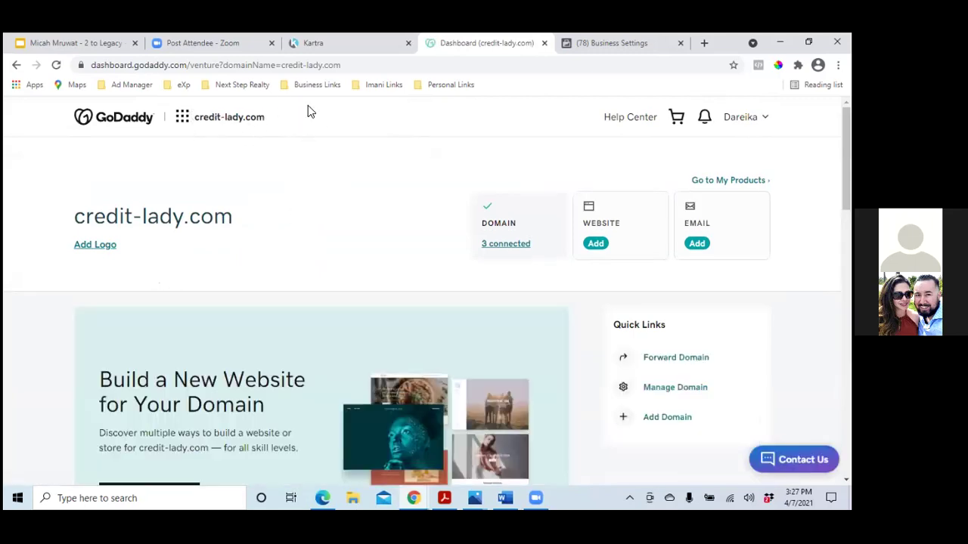
Step: Copy the domain name credit-lady.com and return to Business Settings
right_click(222, 118)
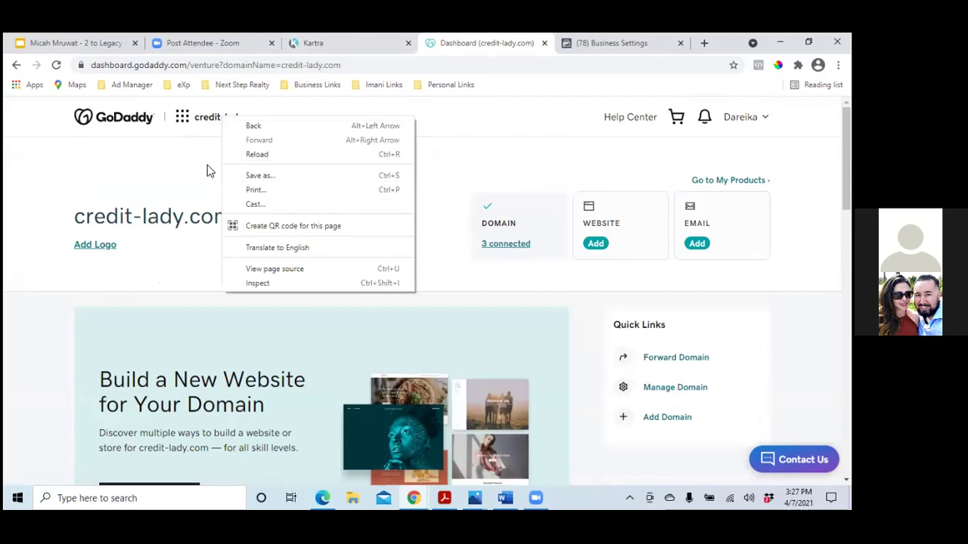
right_click(199, 121)
right_click(201, 119)
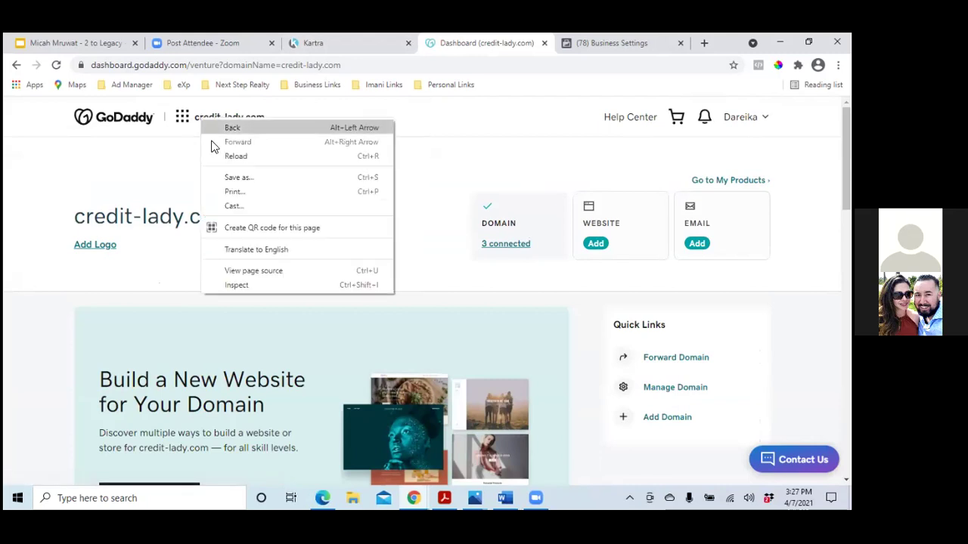
left_click(189, 209)
left_click_drag(88, 219, 224, 216)
right_click(224, 216)
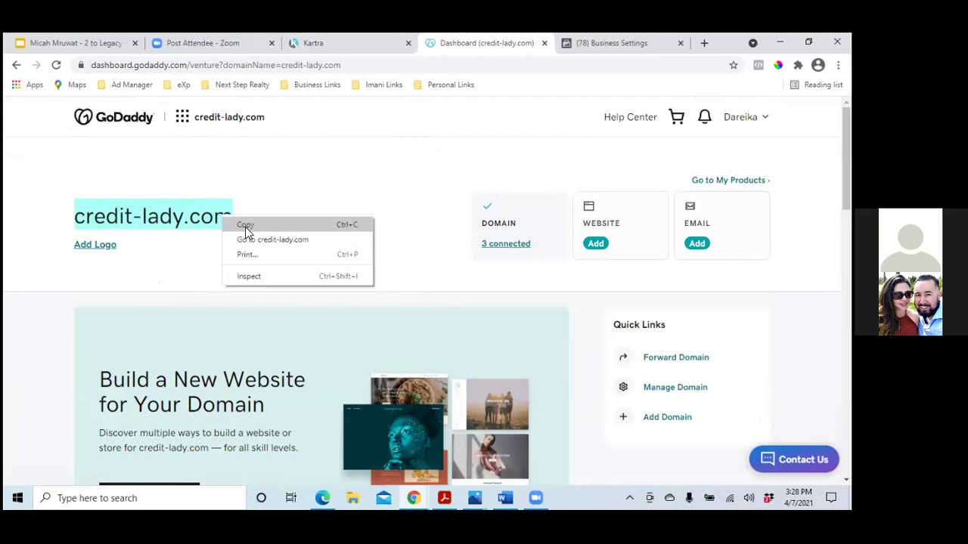
left_click(245, 225)
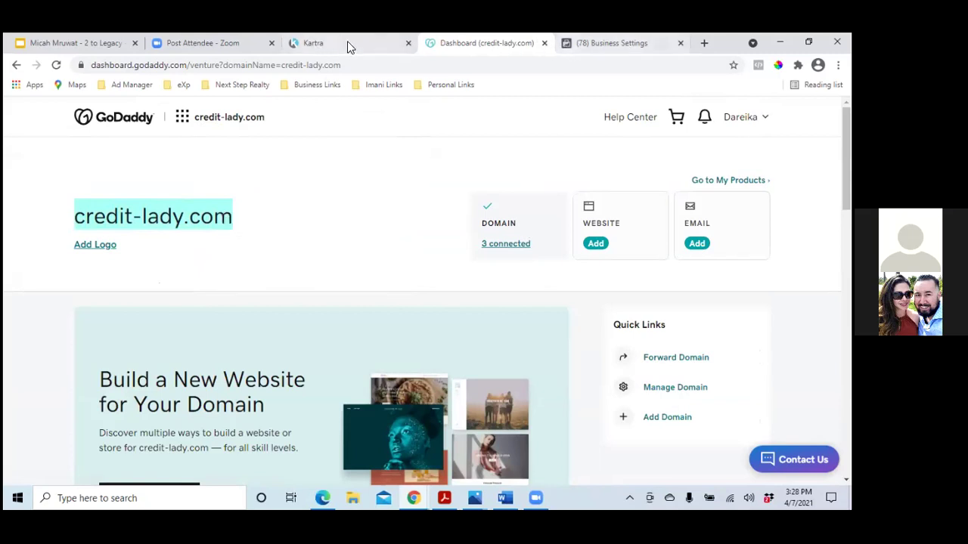
left_click(583, 41)
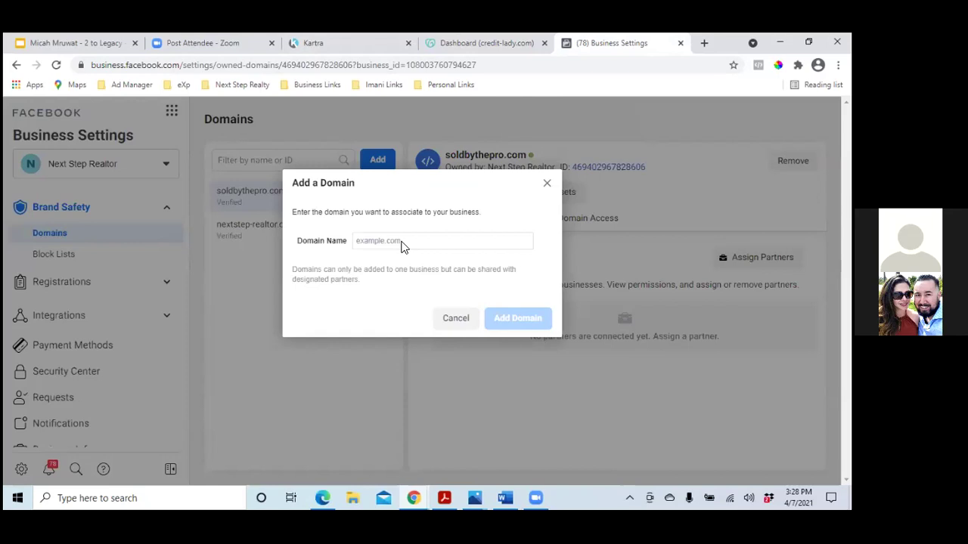
Step: Paste credit-lady.com as the Domain Name and add it to the business
right_click(414, 243)
left_click(439, 332)
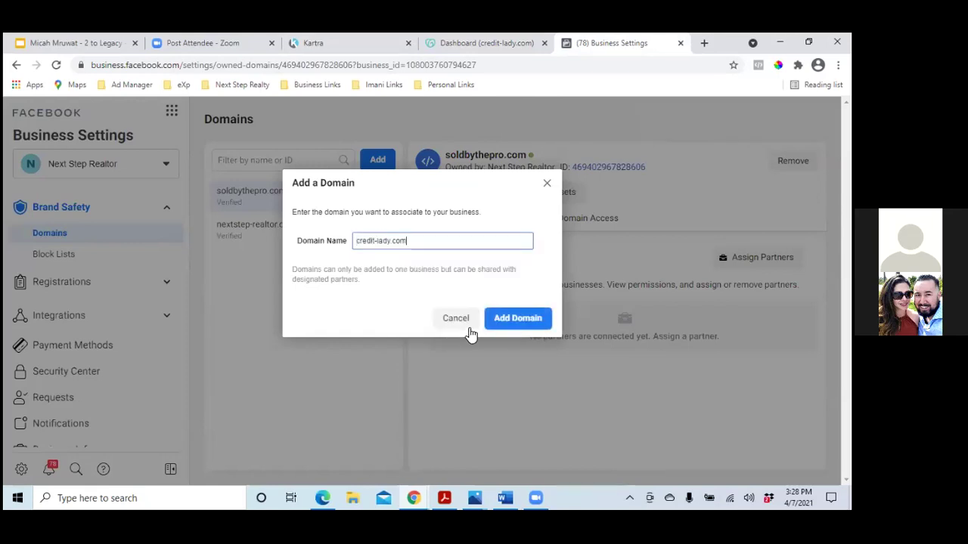
left_click(518, 319)
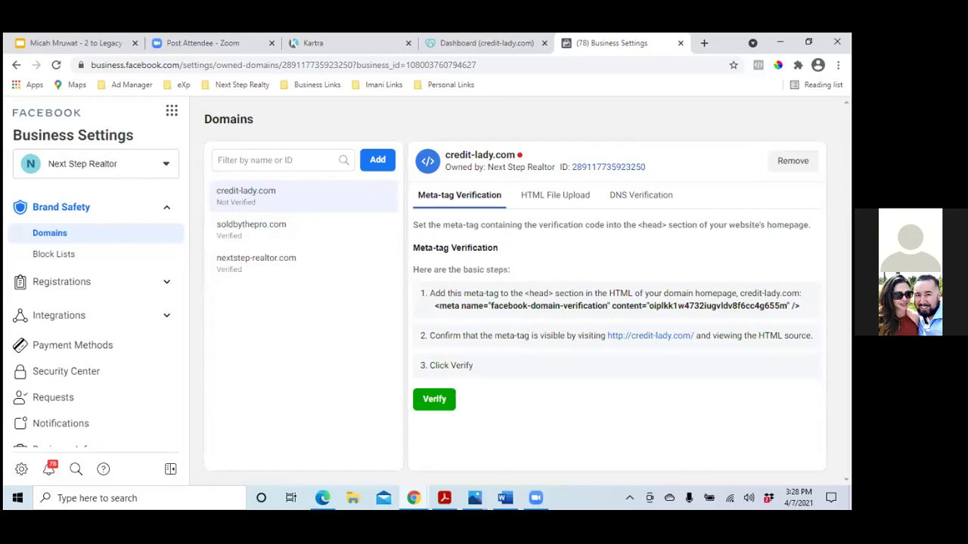
Step: Copy the domain's DNS TXT verification record and switch back to GoDaddy
left_click(643, 195)
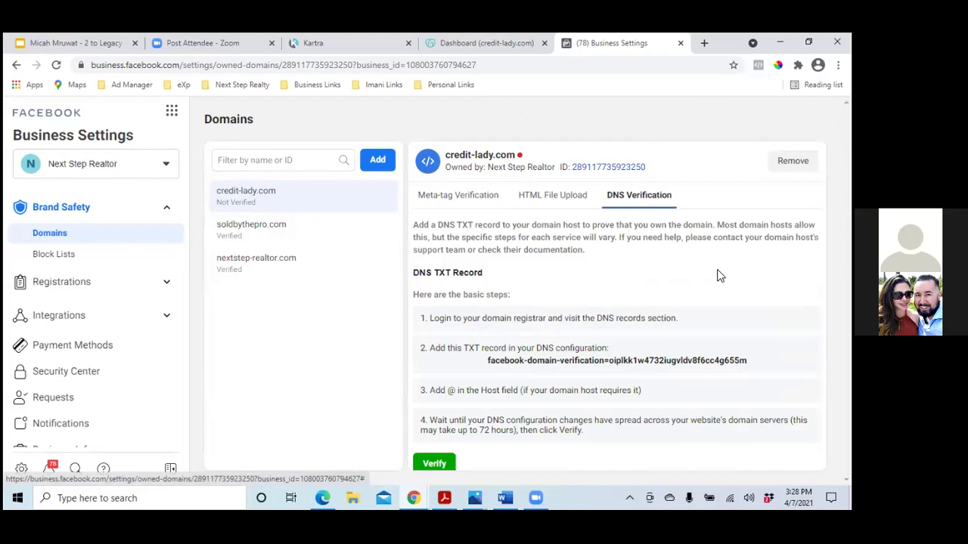
left_click(610, 365)
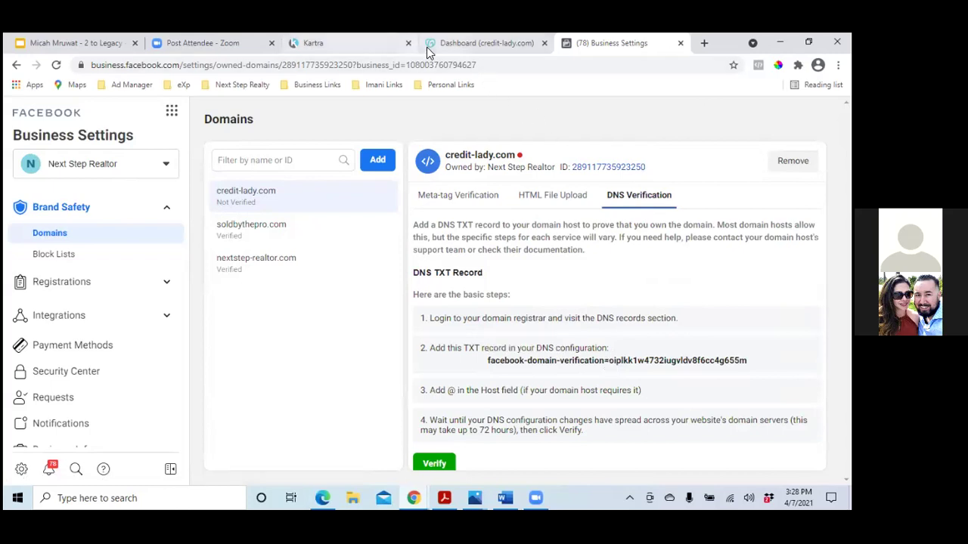
left_click(446, 49)
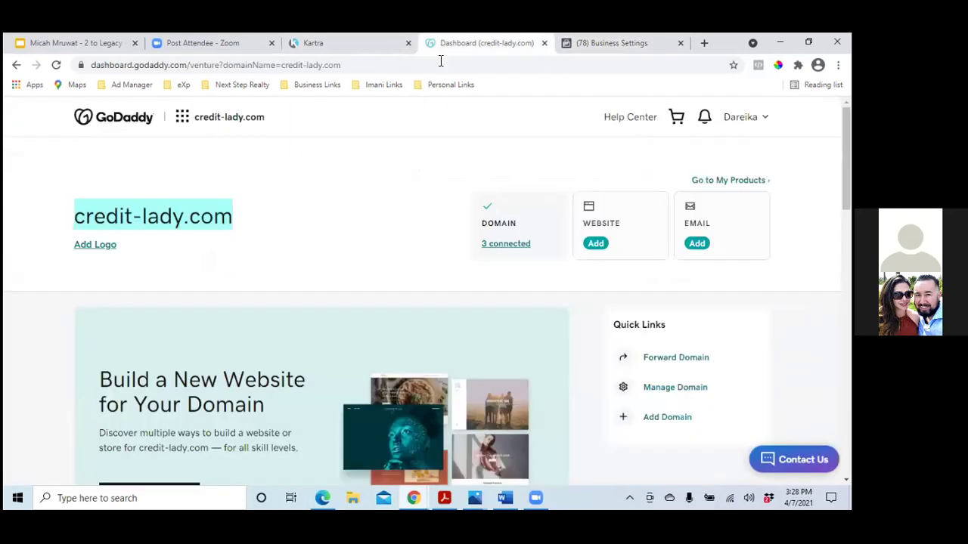
Step: Return to GoDaddy's Products page and choose Manage DNS for credit-lady.com
left_click(336, 265)
scroll(336, 269, "down", 3)
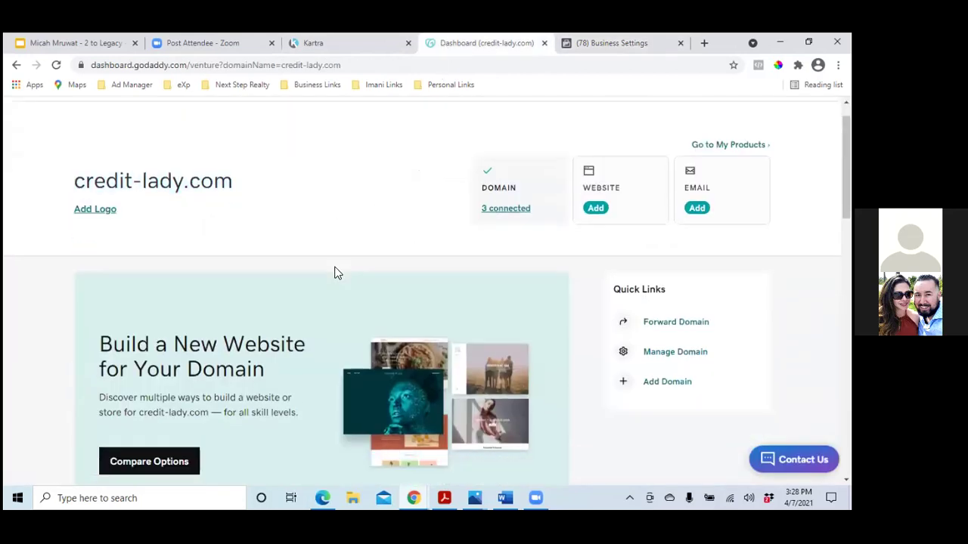
scroll(337, 272, "down", 5)
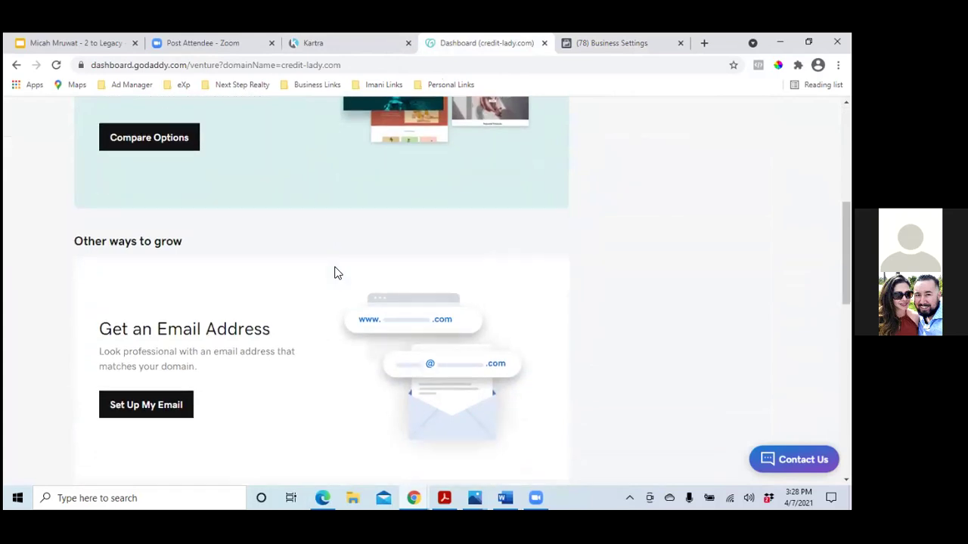
scroll(335, 272, "down", 3)
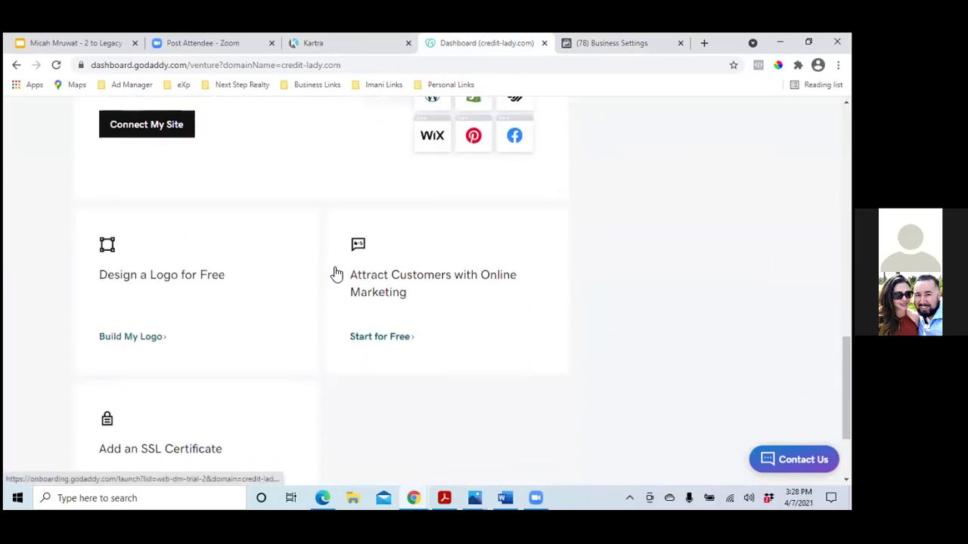
scroll(335, 275, "down", 2)
scroll(317, 271, "up", 5)
scroll(310, 270, "up", 1)
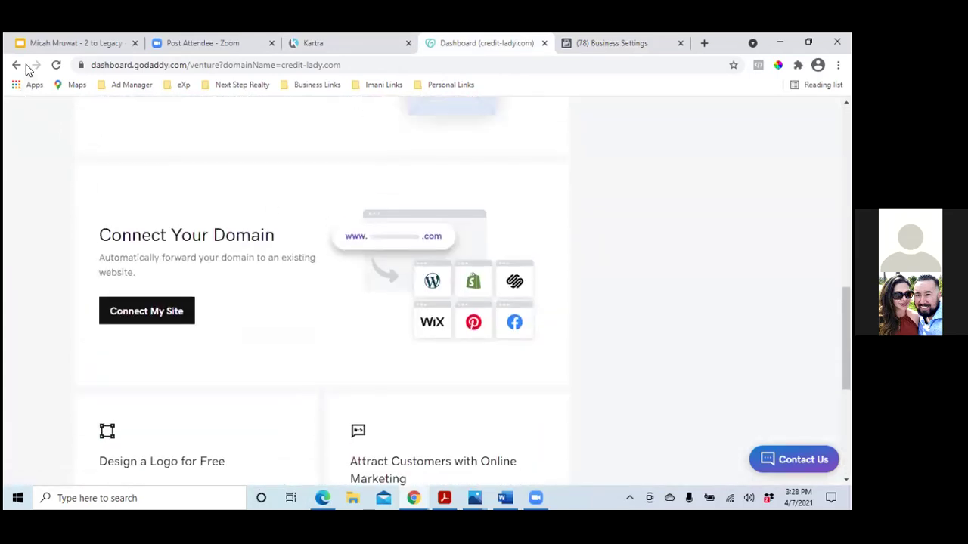
left_click(18, 65)
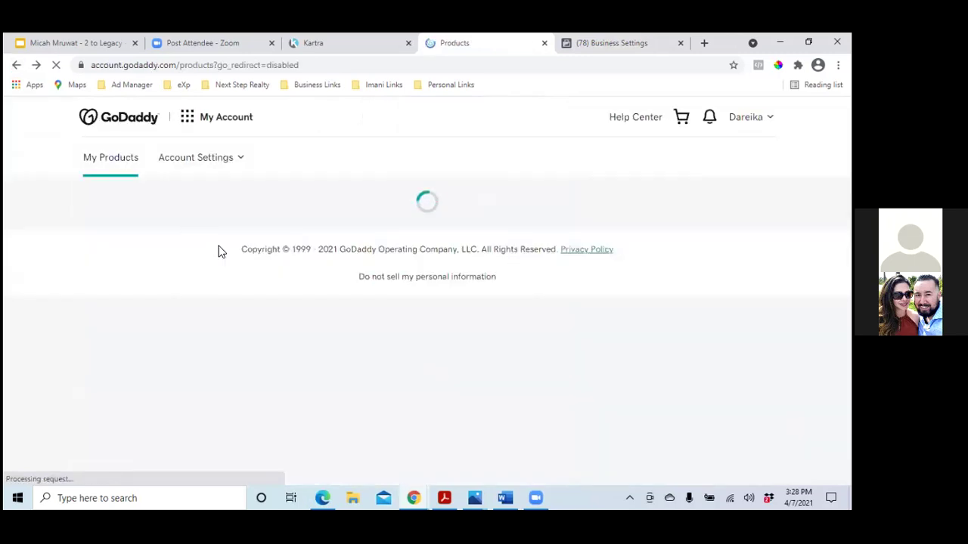
scroll(219, 249, "down", 5)
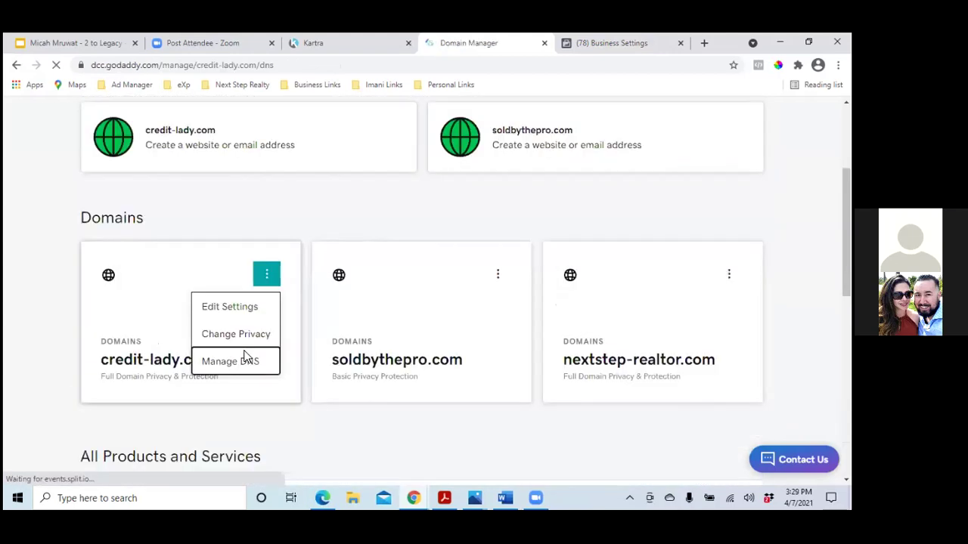
left_click(245, 356)
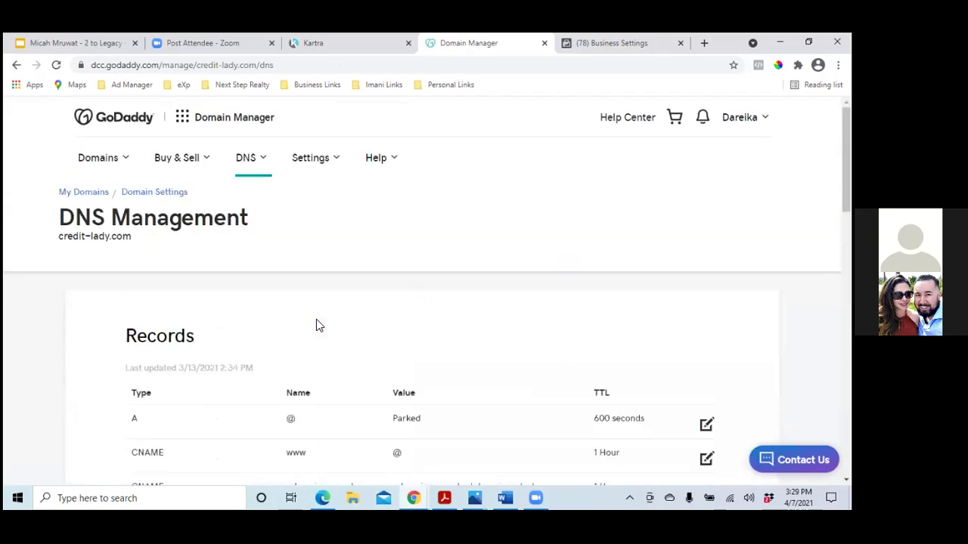
Step: Start a new DNS record for credit-lady.com with type TXT
scroll(434, 313, "down", 2)
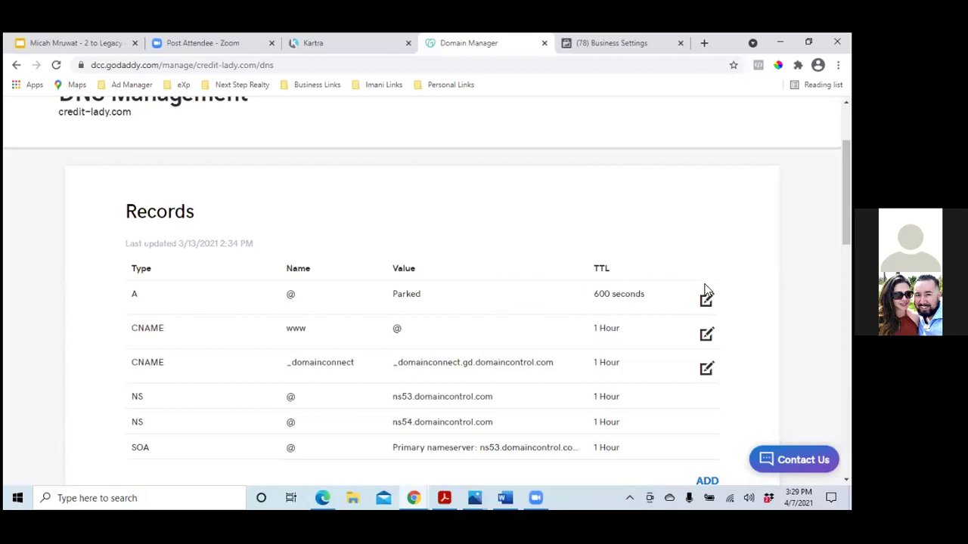
scroll(669, 307, "down", 2)
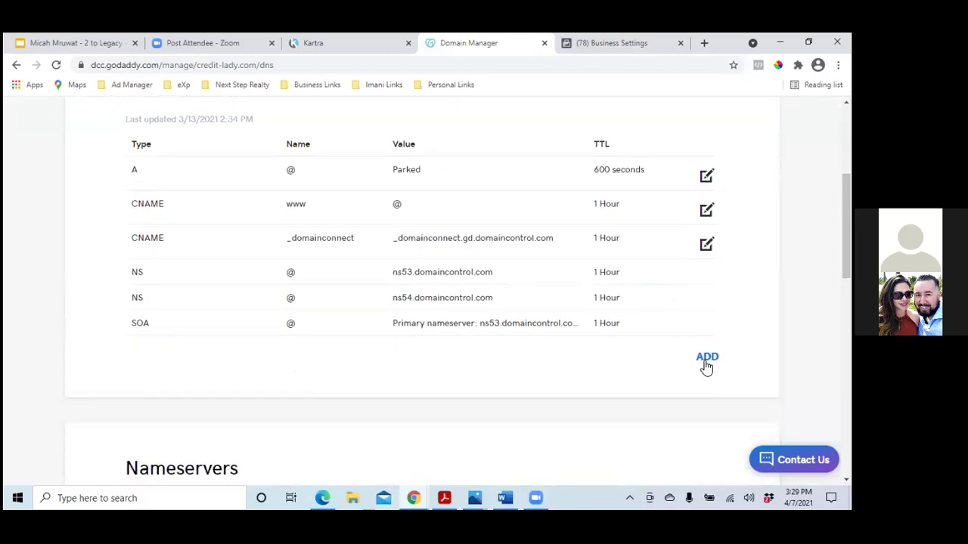
left_click(707, 358)
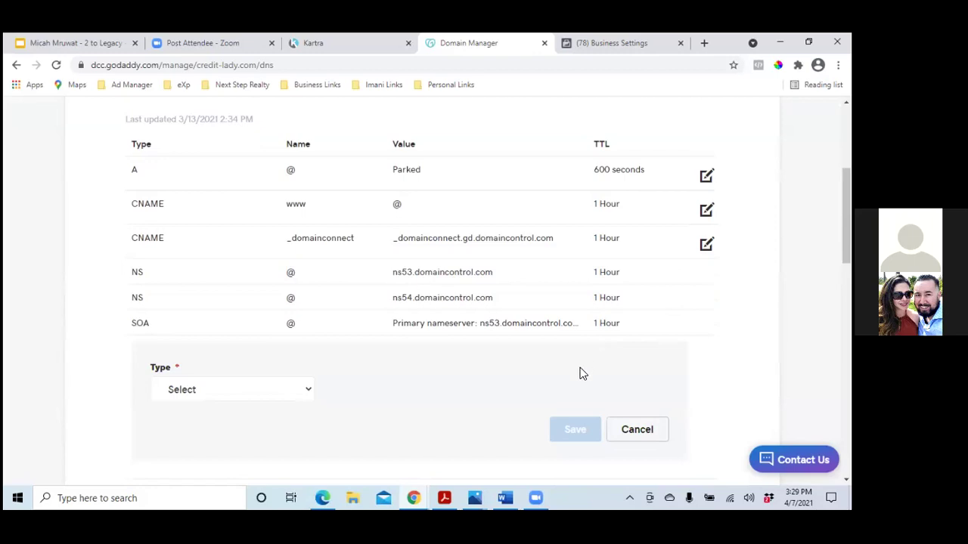
scroll(582, 373, "down", 1)
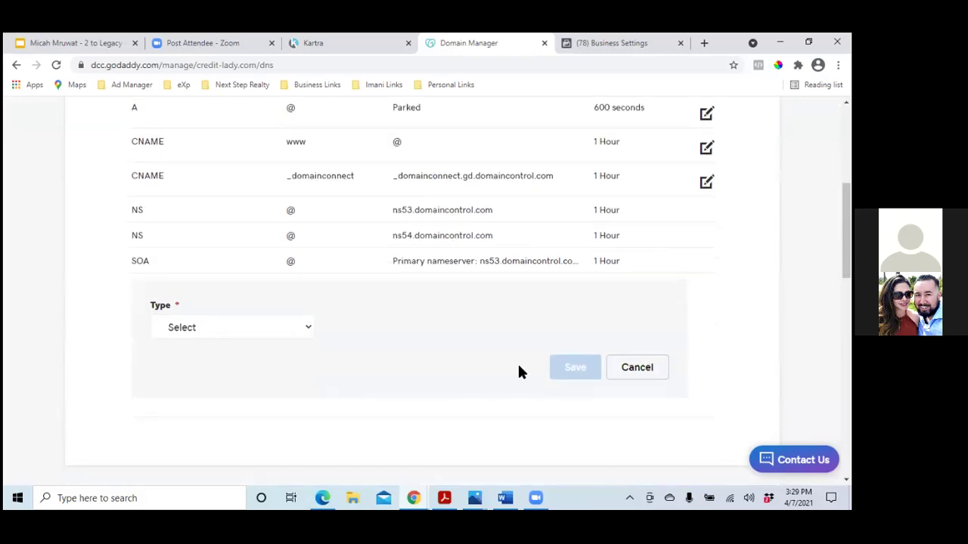
left_click(309, 331)
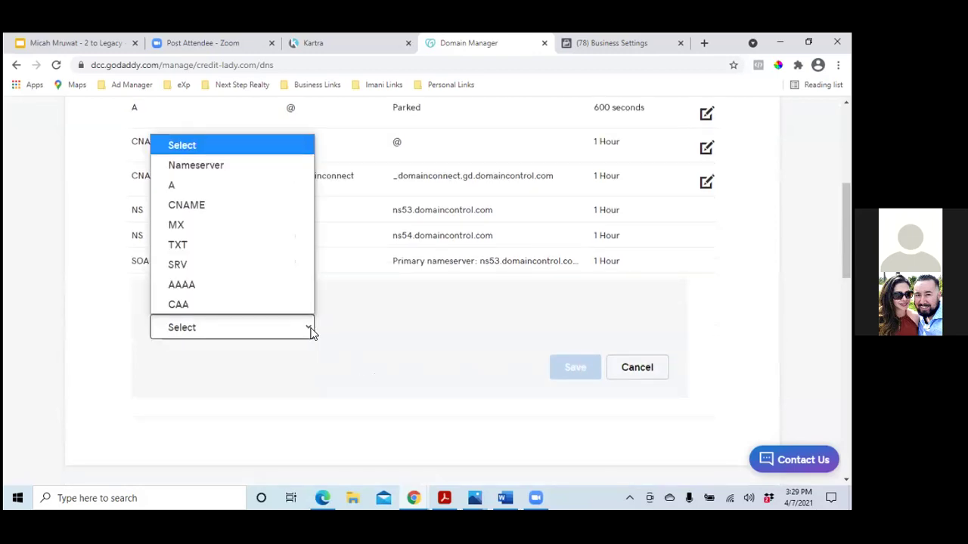
left_click(241, 253)
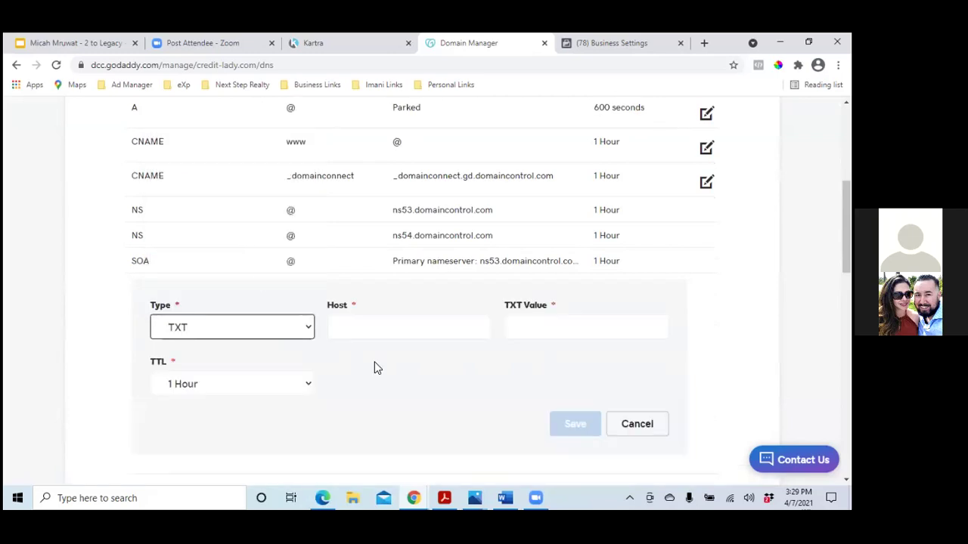
Step: Set host '@', paste the facebook-domain-verification value, and save the TXT record
left_click(396, 333)
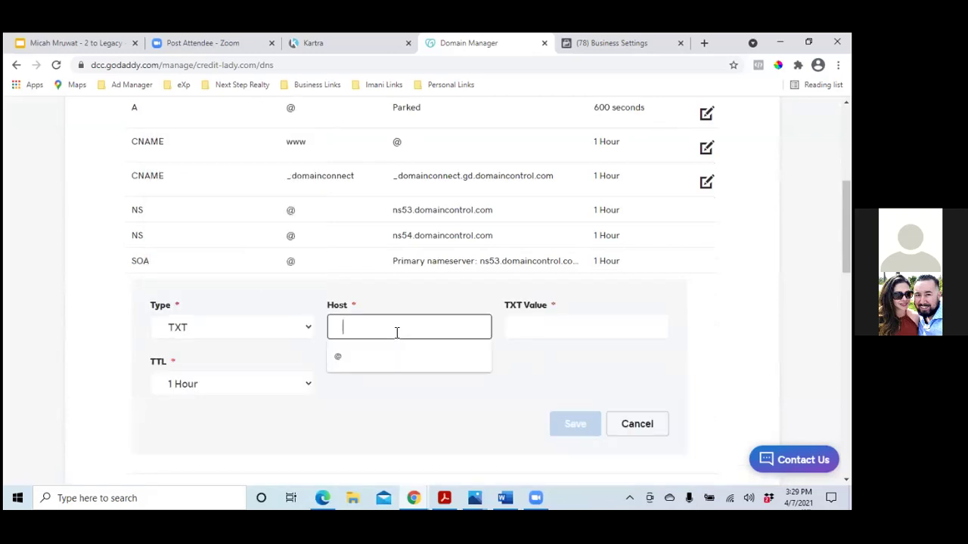
left_click(385, 349)
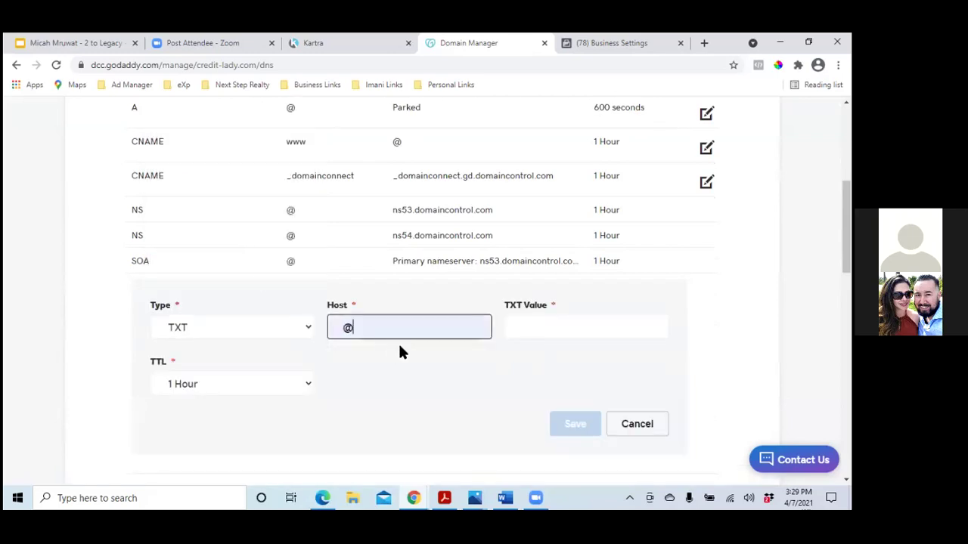
left_click(516, 327)
right_click(518, 328)
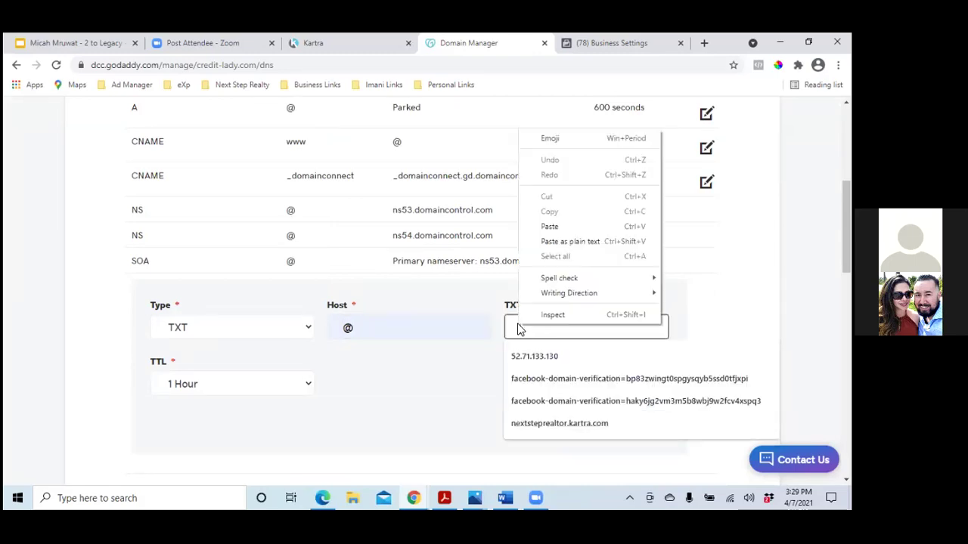
left_click(567, 241)
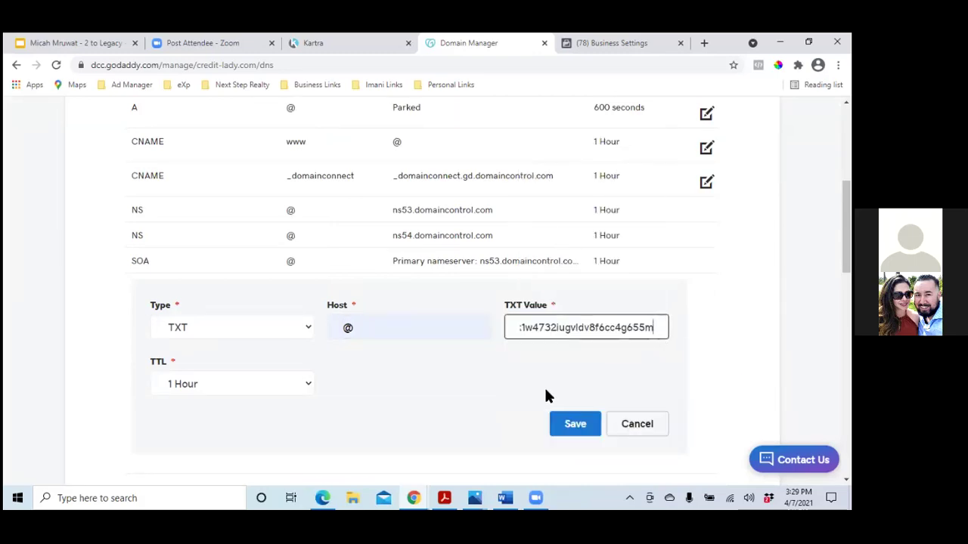
left_click(573, 425)
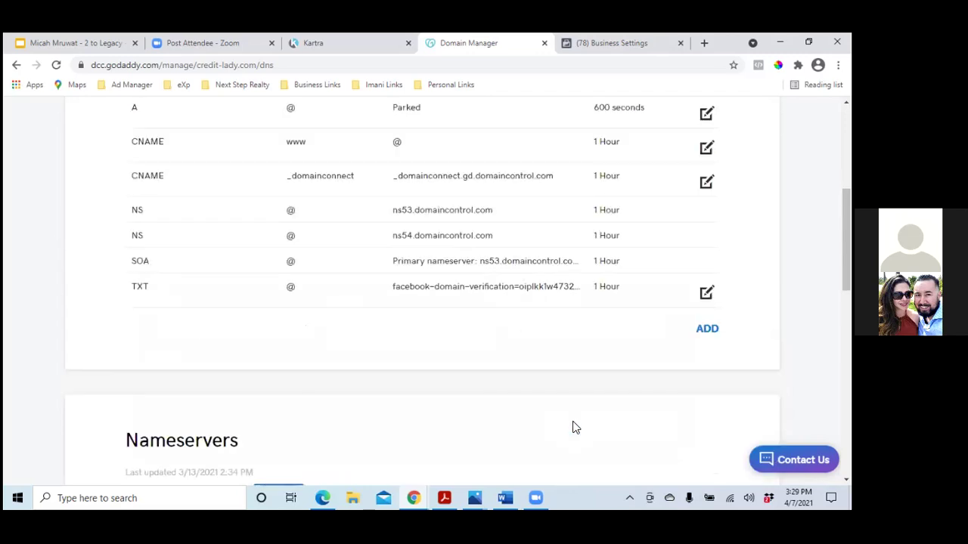
Step: Verify credit-lady.com through DNS TXT verification and dismiss the success confirmation
left_click(588, 45)
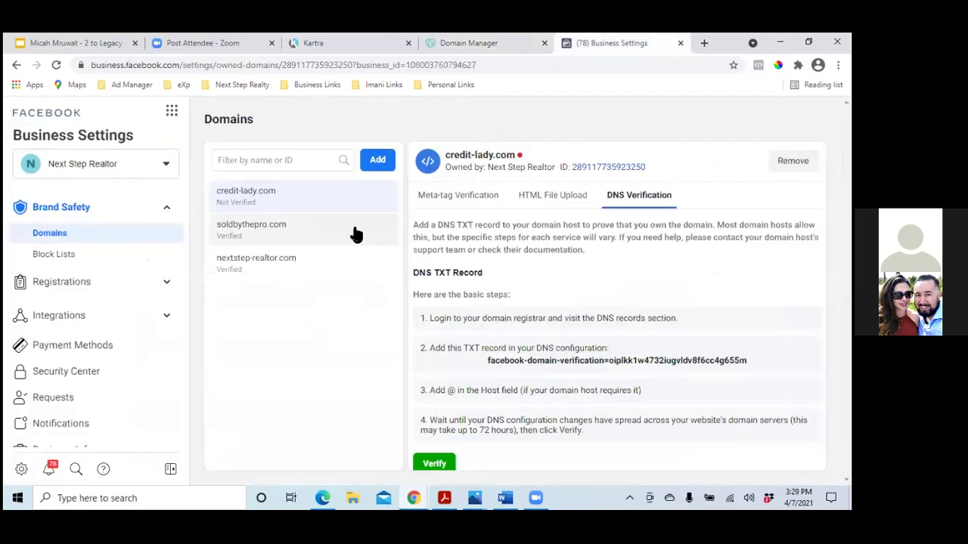
left_click(435, 461)
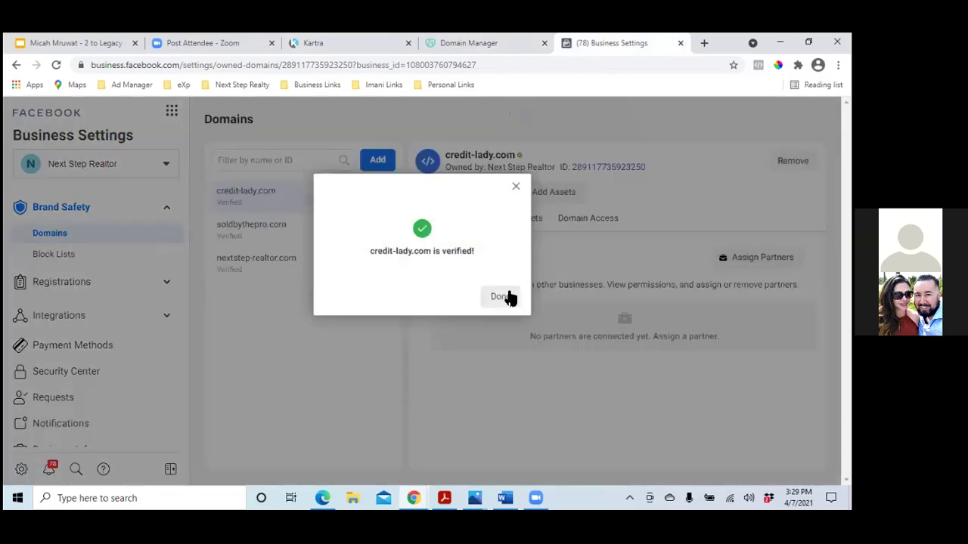
left_click(503, 297)
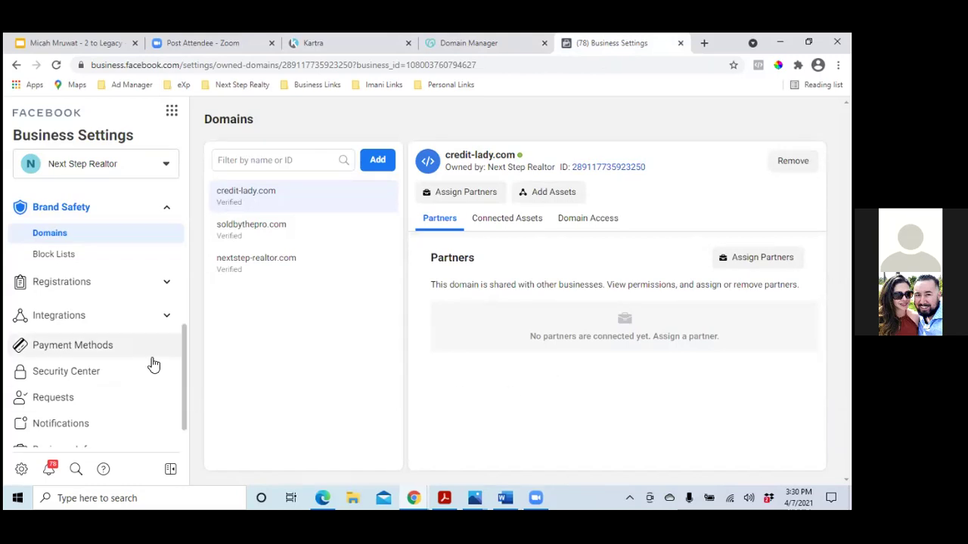
Step: Expand Data Sources in the sidebar and open Pixels to show the Next Step Realtor pixel
scroll(137, 333, "down", 2)
scroll(137, 336, "up", 4)
scroll(139, 337, "up", 3)
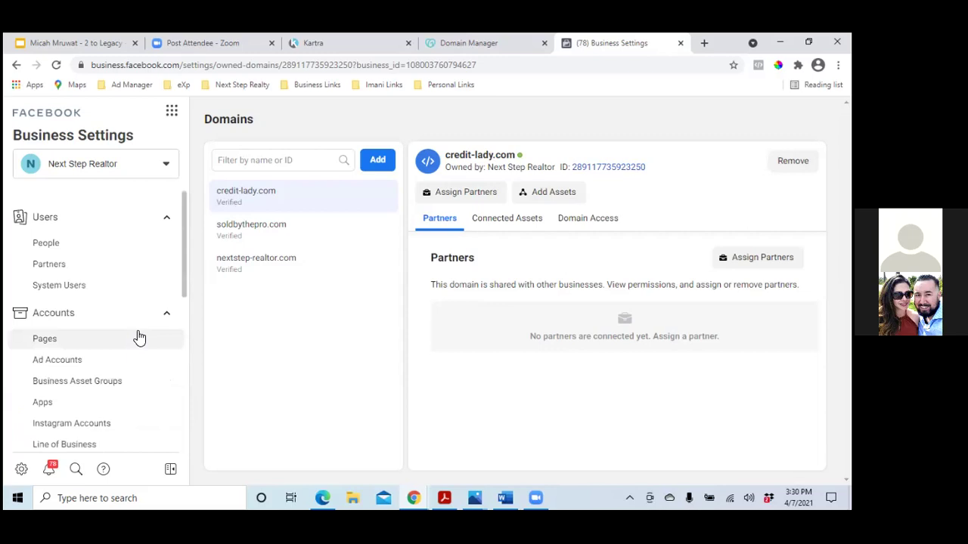
scroll(140, 340, "down", 6)
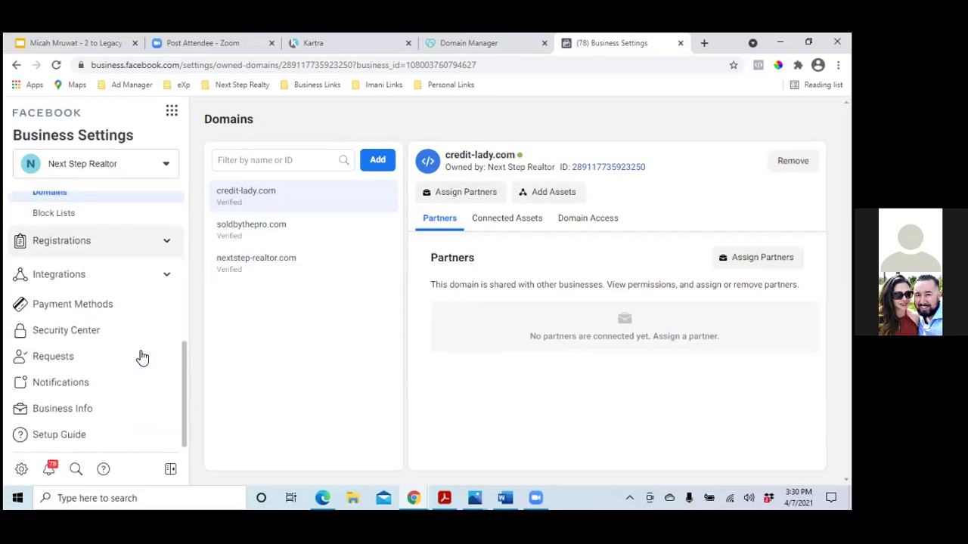
scroll(113, 337, "up", 2)
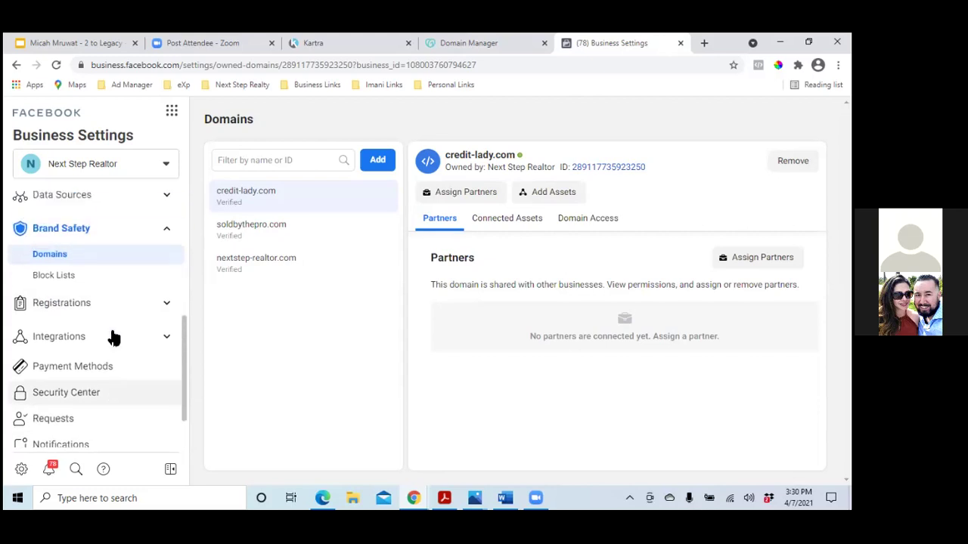
scroll(83, 303, "up", 2)
left_click(68, 260)
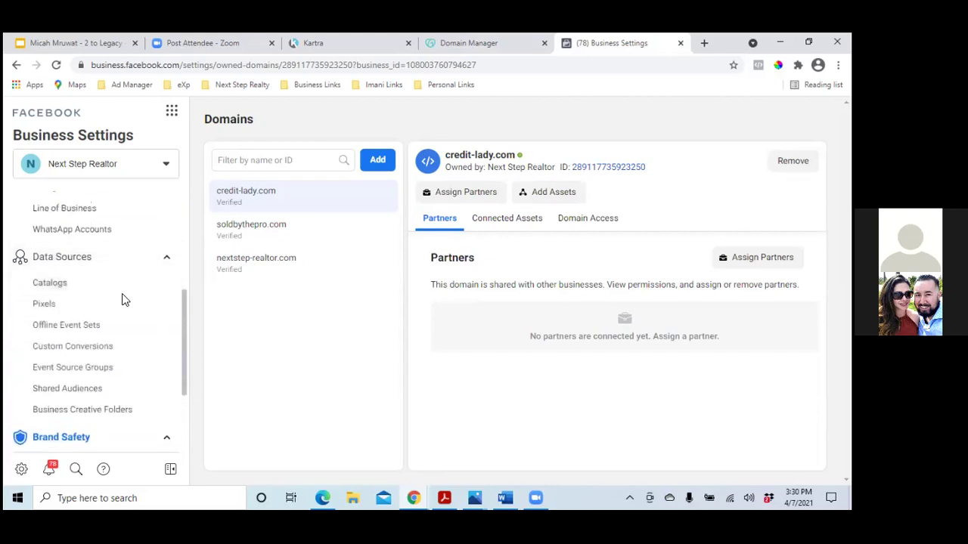
left_click(44, 304)
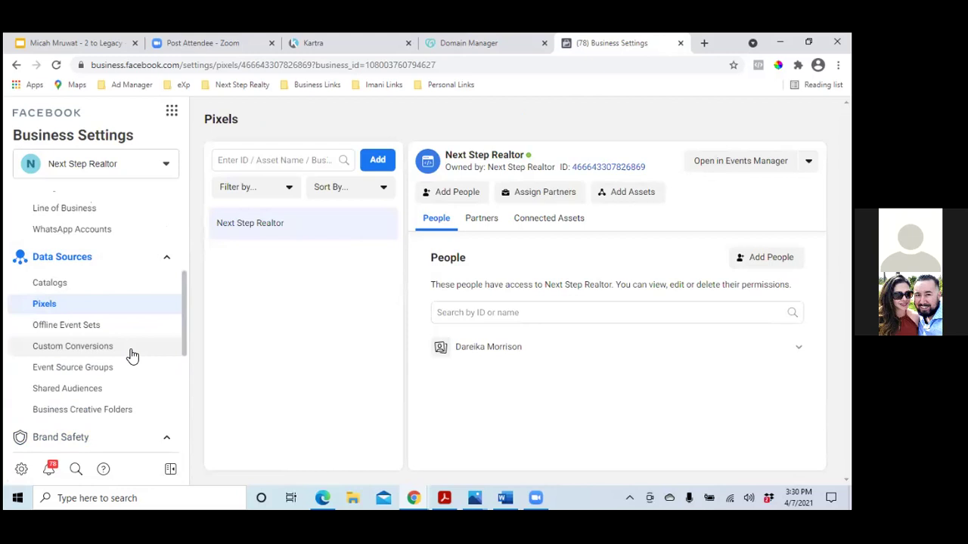
Step: Add a new pixel, replace the default name with 'Credit-Lady', and continue to create it
left_click(383, 162)
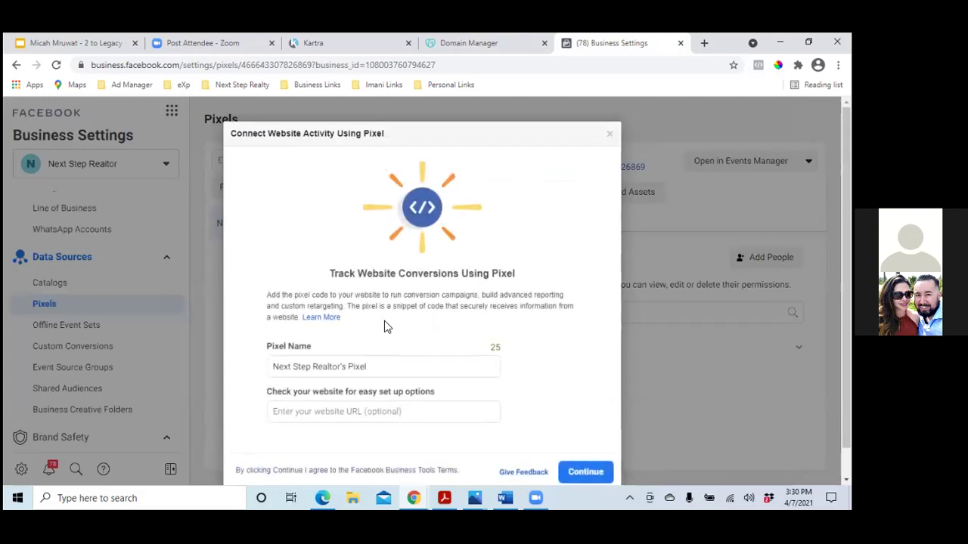
triple_click(353, 366)
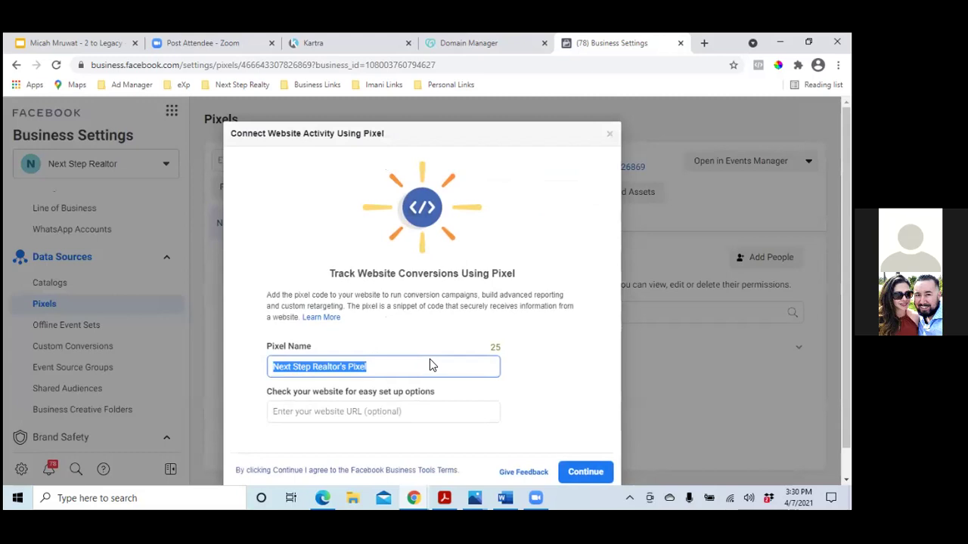
type("cREDI")
key("BackSpace")
key("BackSpace")
key("BackSpace")
key("BackSpace")
key("BackSpace")
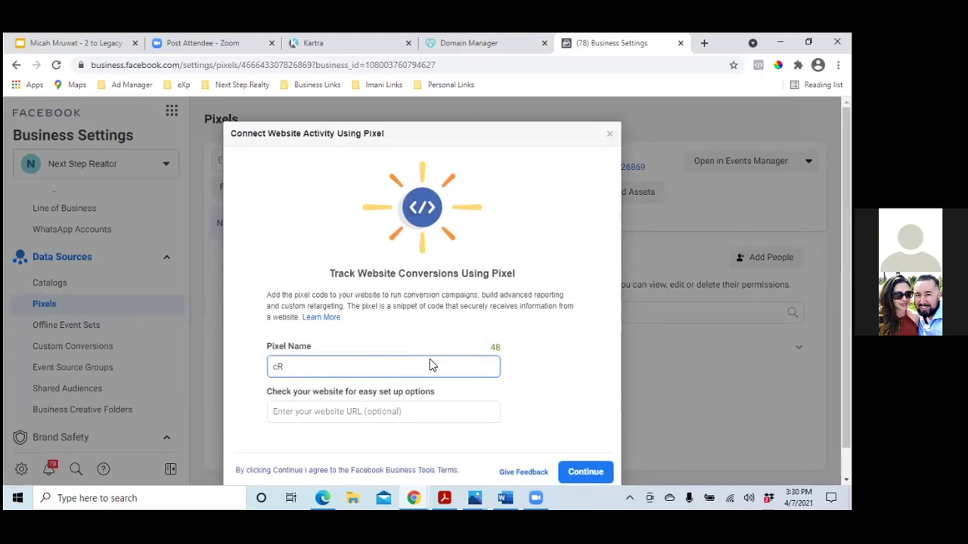
type("Credit-Lady")
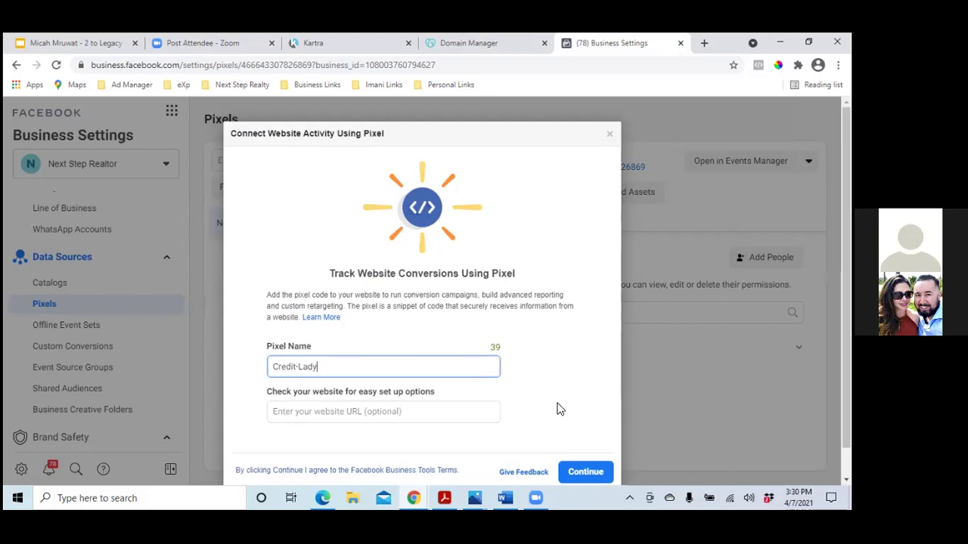
left_click(576, 469)
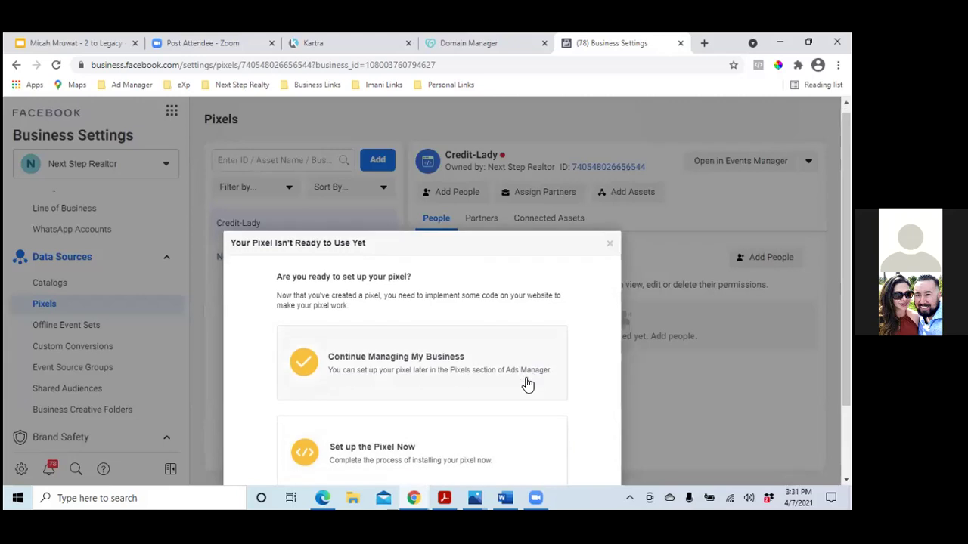
Step: Set up the Credit-Lady pixel now by manual installation and copy its base code
scroll(528, 385, "down", 1)
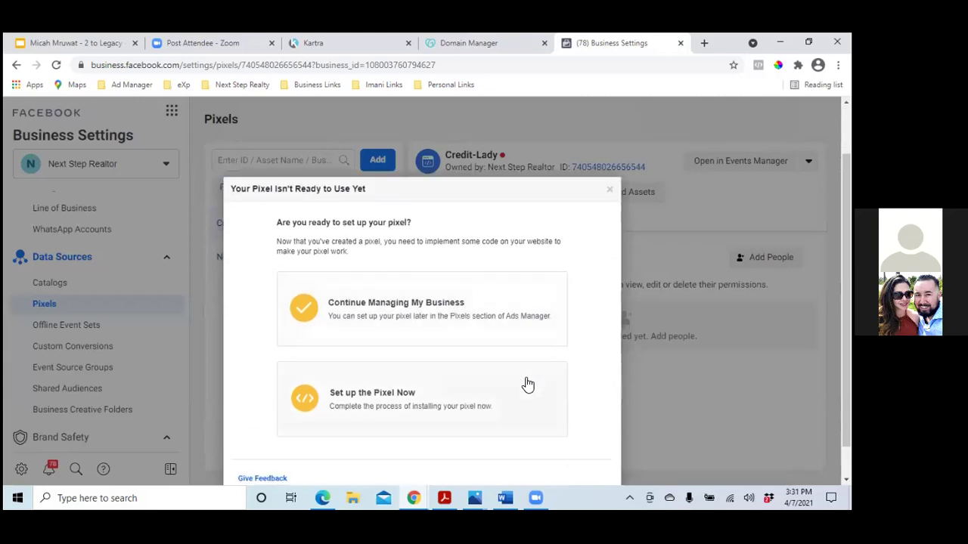
left_click(367, 396)
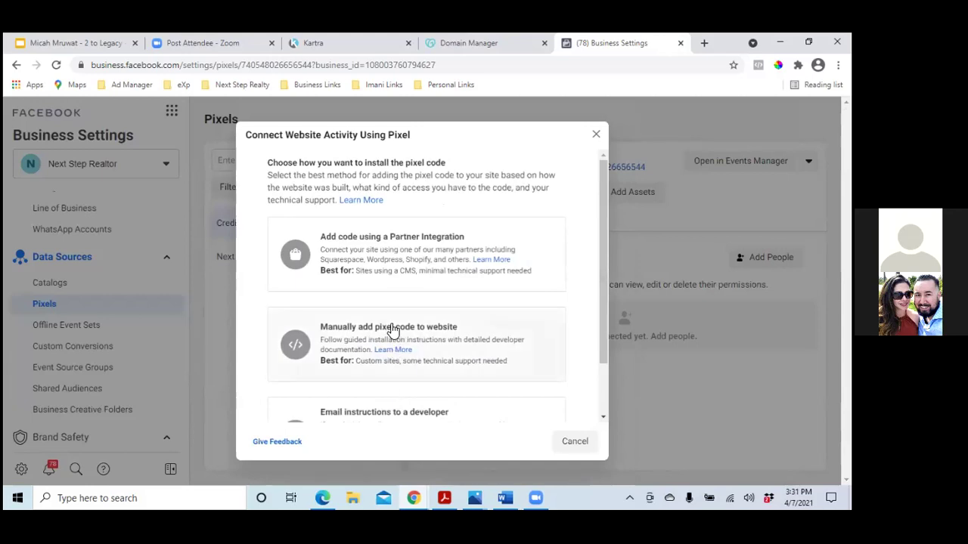
left_click(392, 330)
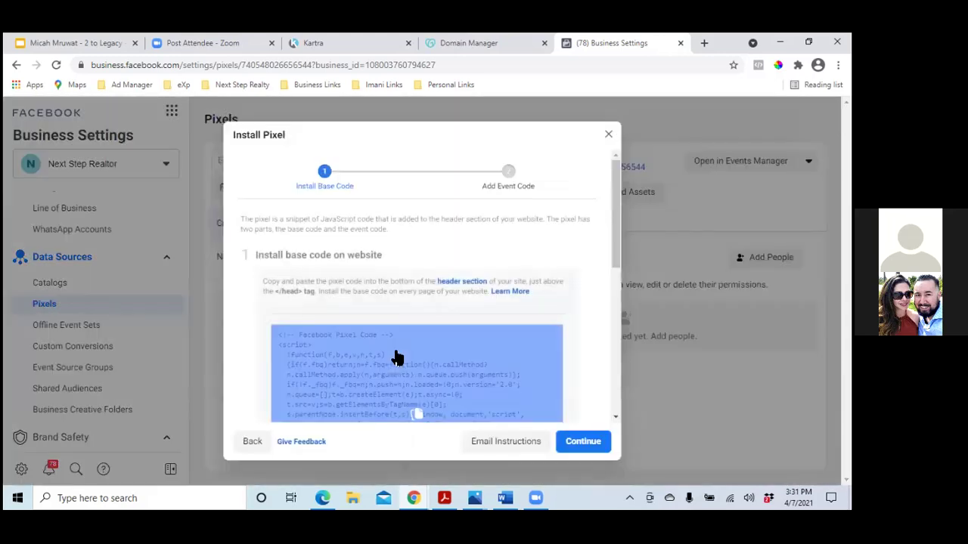
left_click(397, 357)
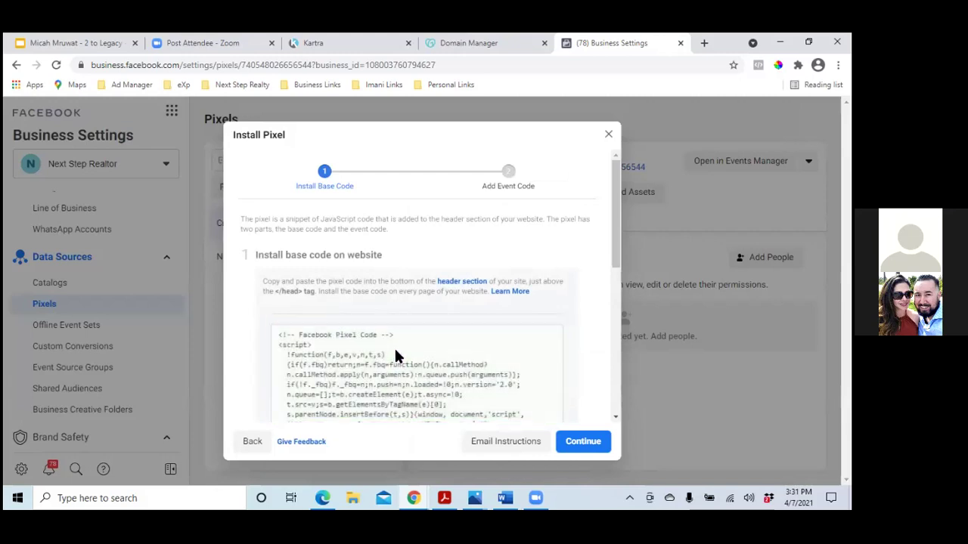
Step: Keep Automatic Advanced Matching on, continue, and close event setup to return to the pixel page
scroll(396, 355, "down", 5)
scroll(396, 359, "down", 3)
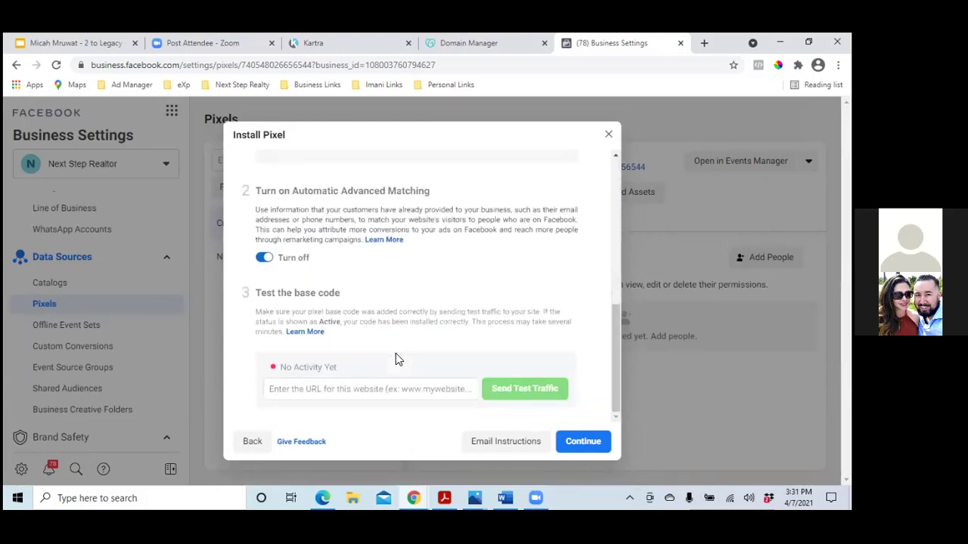
left_click(263, 260)
left_click(269, 261)
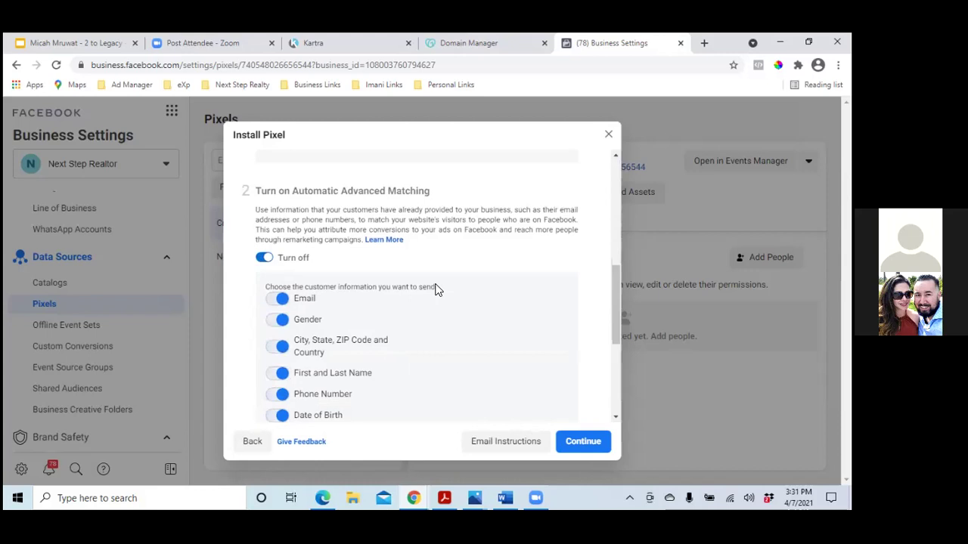
scroll(450, 317, "down", 3)
left_click(582, 444)
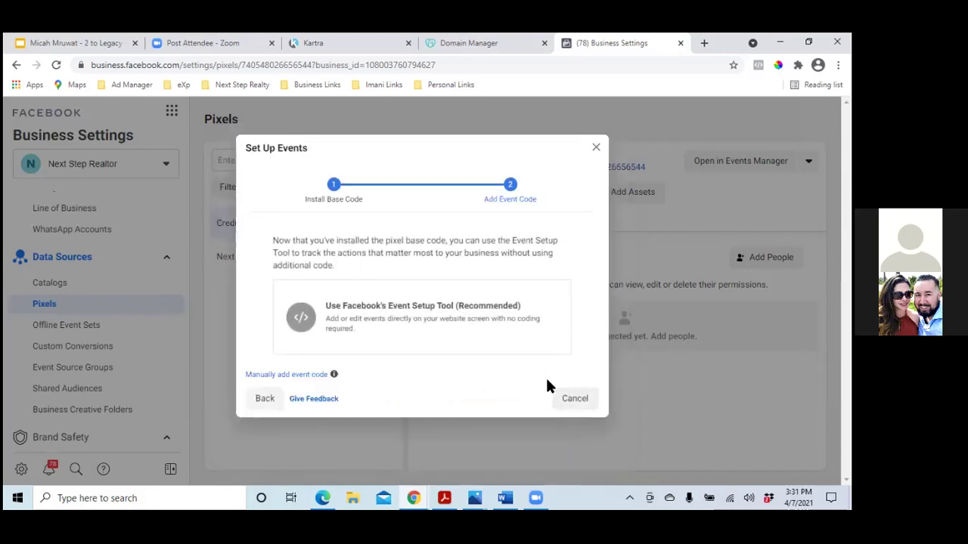
left_click(595, 148)
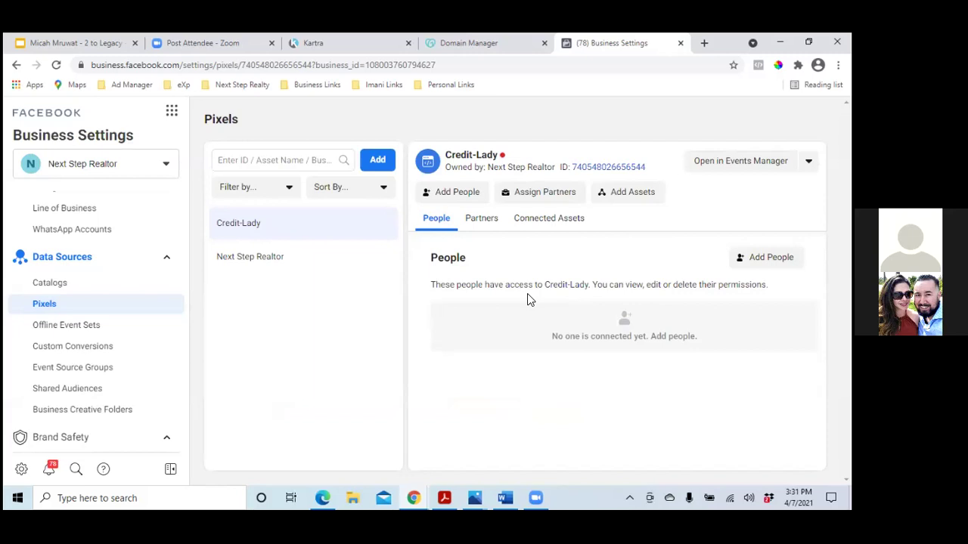
Step: In Kartra, edit the Credit eBook | Book Opt In page and confirm to open it in the page builder
left_click(350, 46)
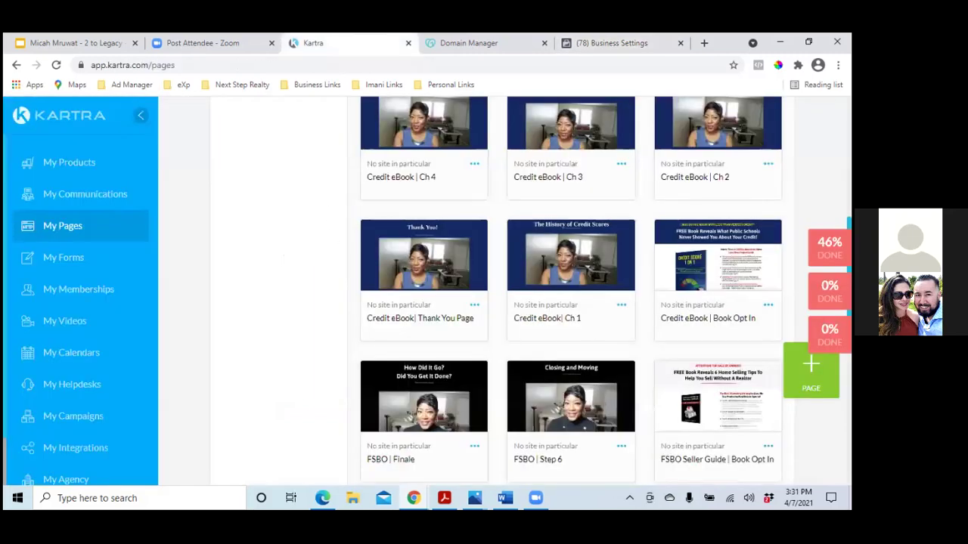
left_click(767, 304)
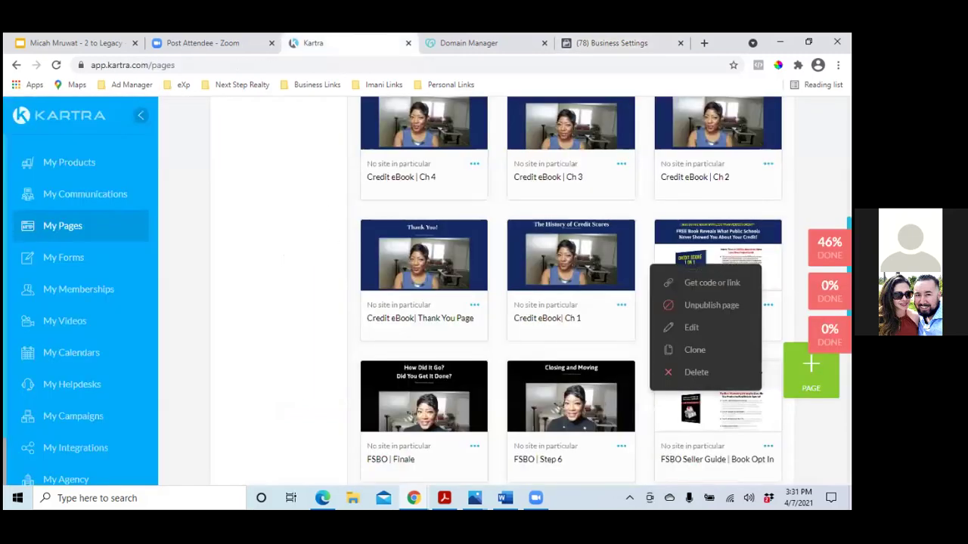
left_click(691, 328)
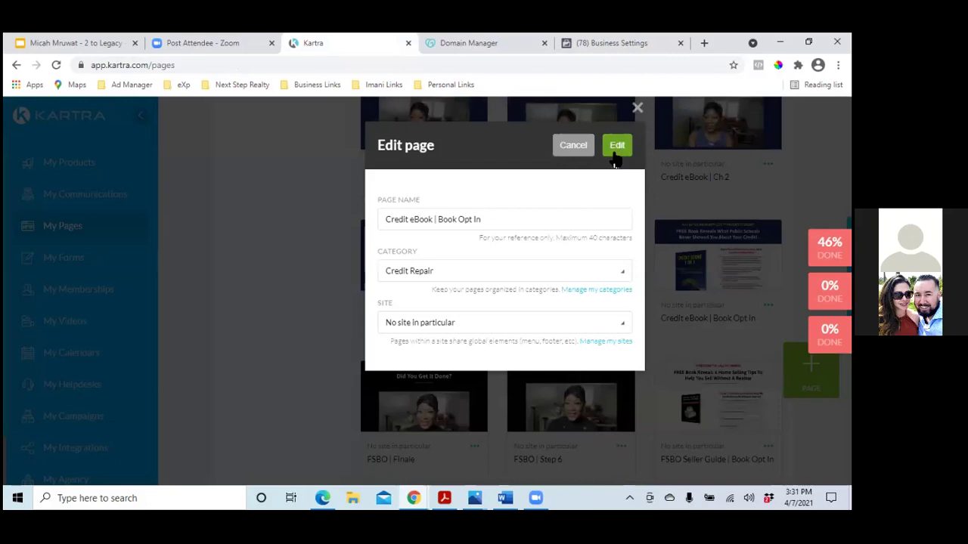
left_click(612, 156)
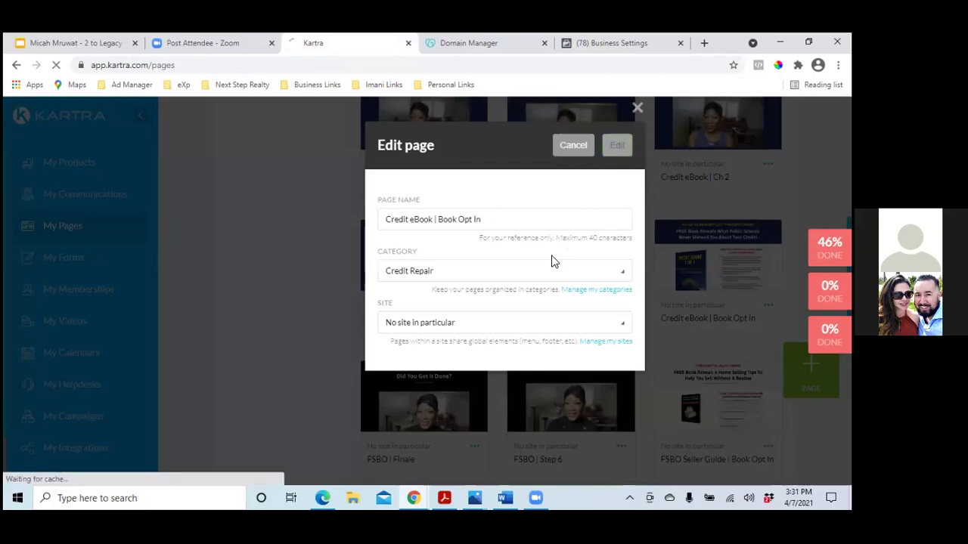